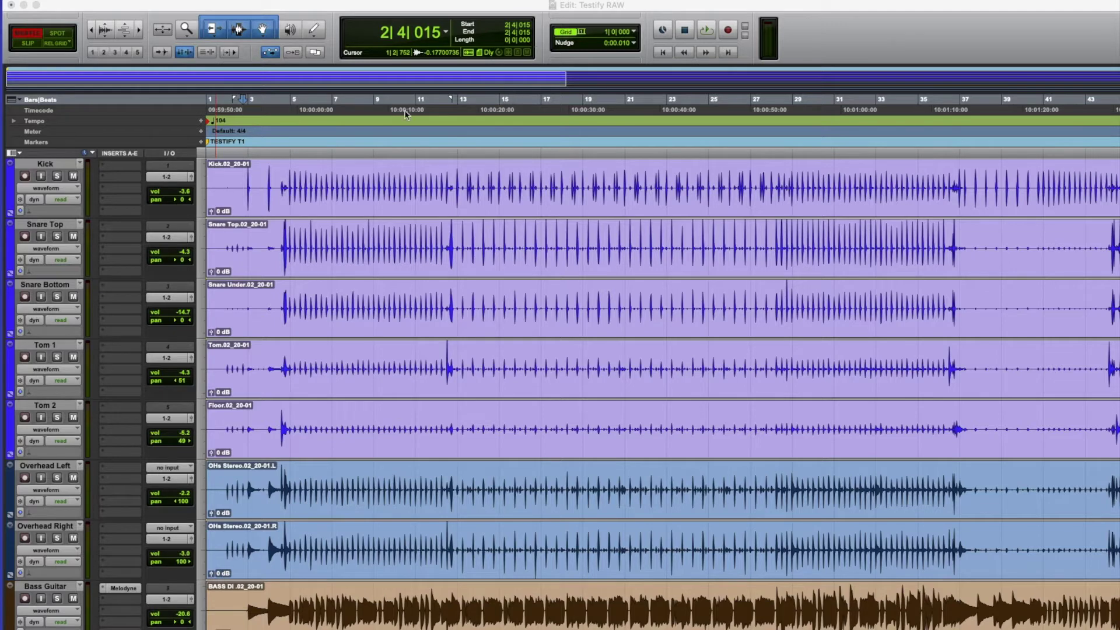
Step: Set the edit grid to 1/4 note and zoom in on the drum waveforms
left_click(587, 34)
left_click(604, 59)
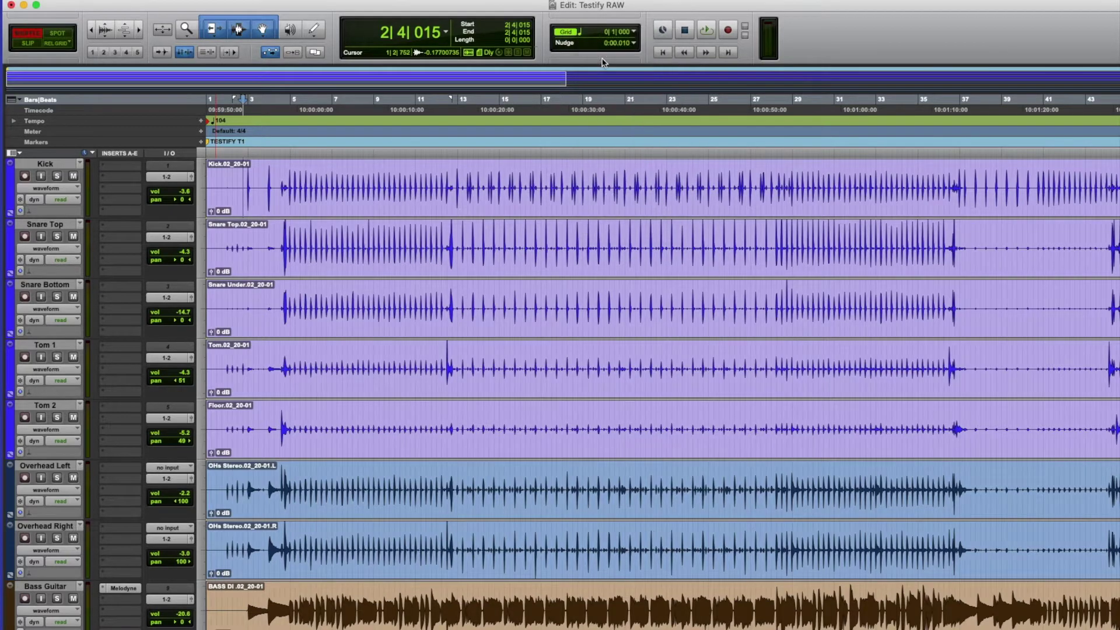
key("super+bracketright")
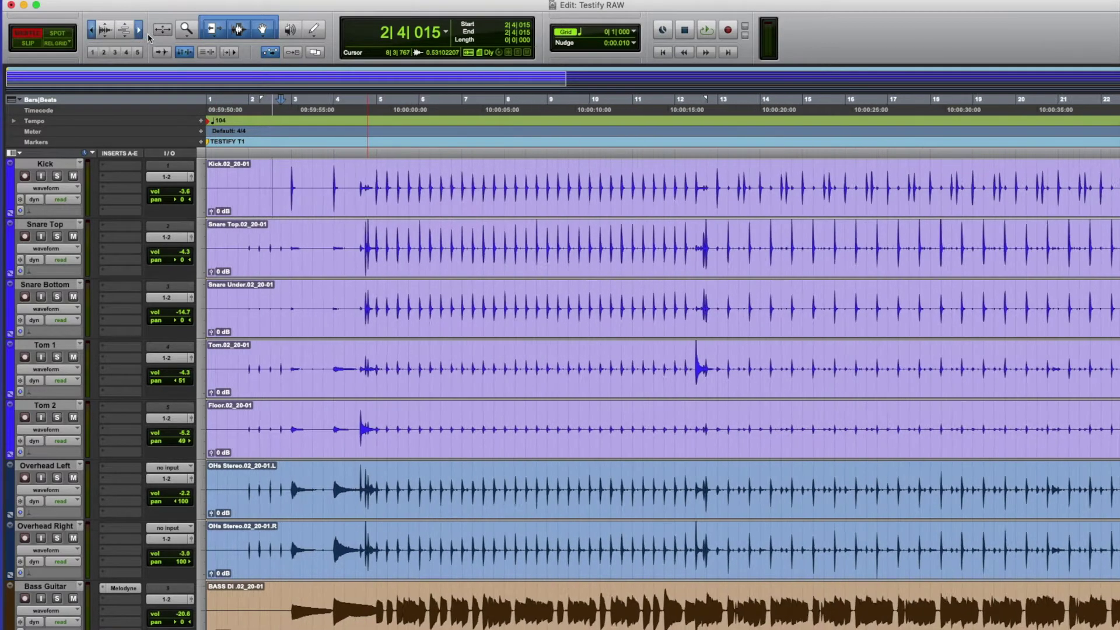
key("super+bracketright")
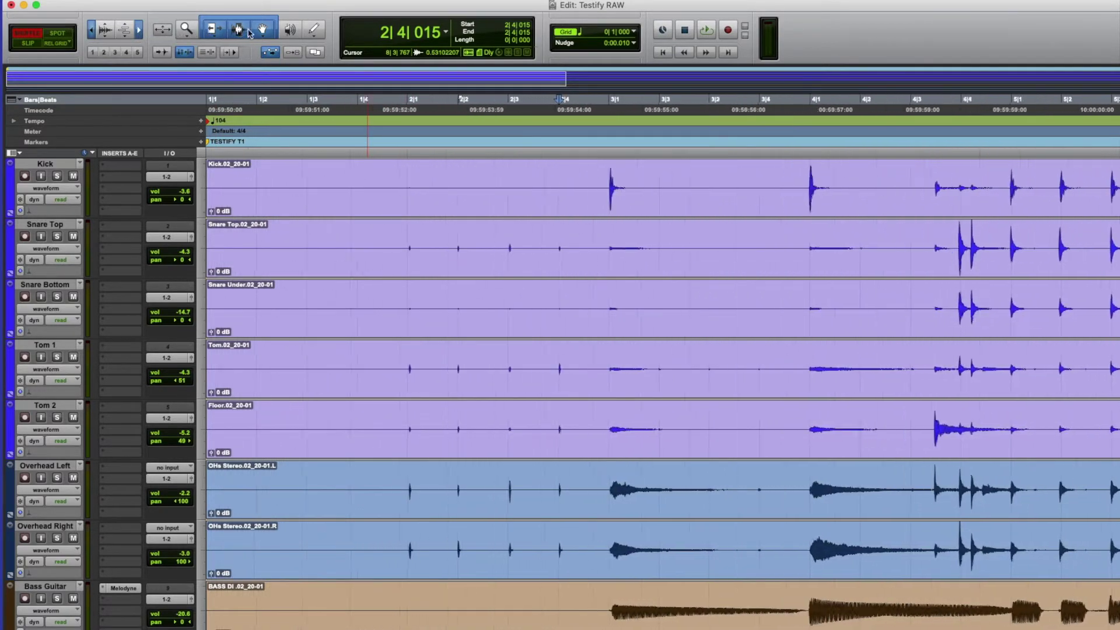
Step: Zoom in tighter and scroll around to inspect individual drum hits
scroll(669, 175, "right", 10)
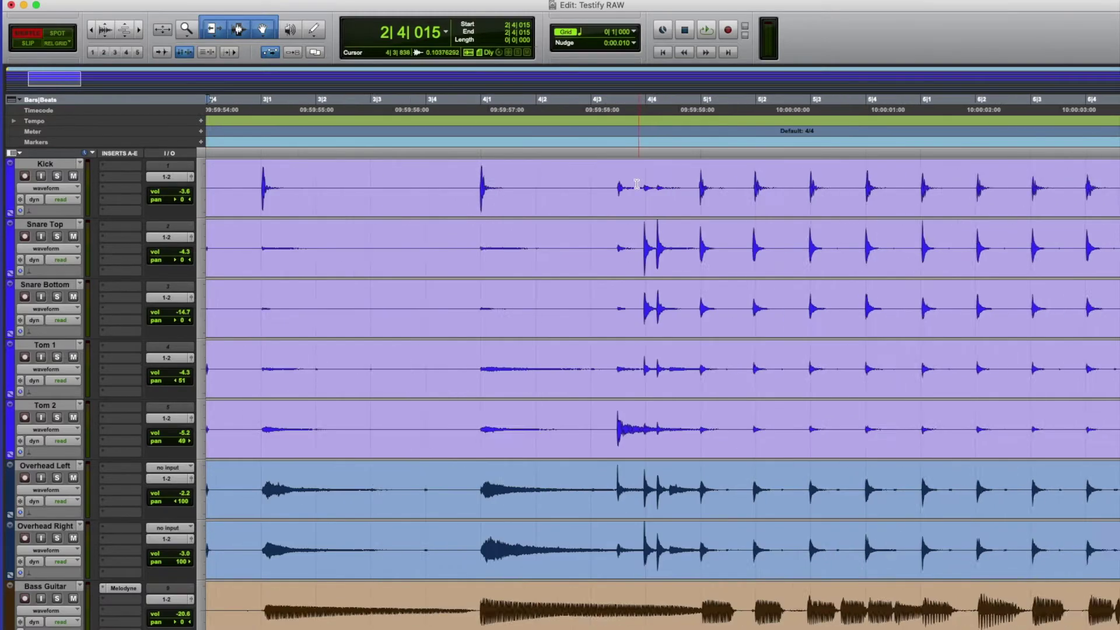
scroll(482, 175, "right", 2)
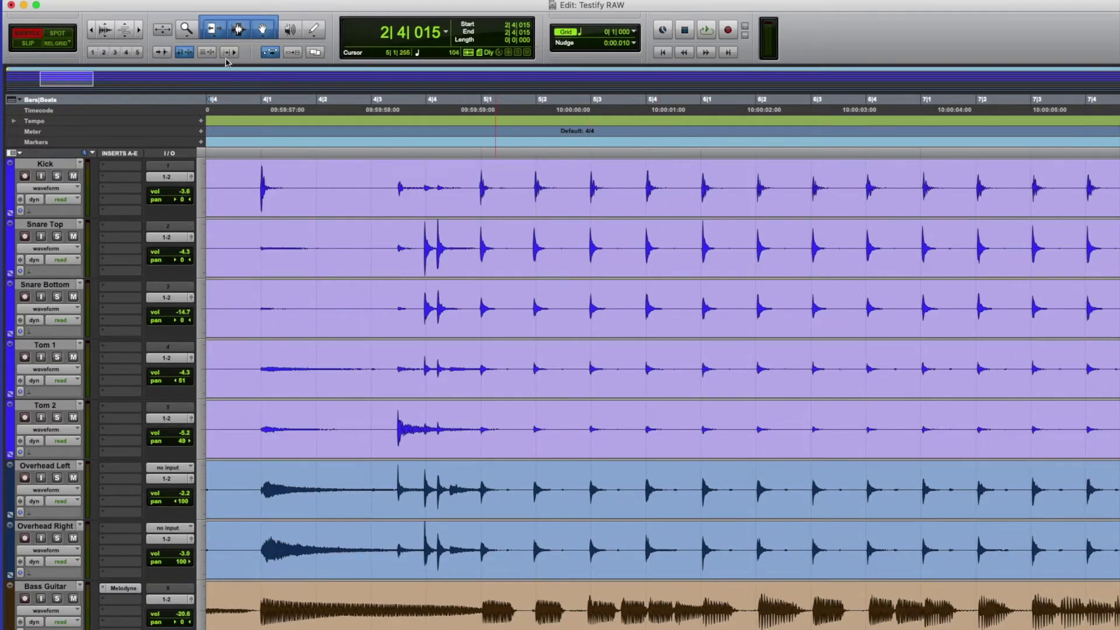
left_click(140, 30)
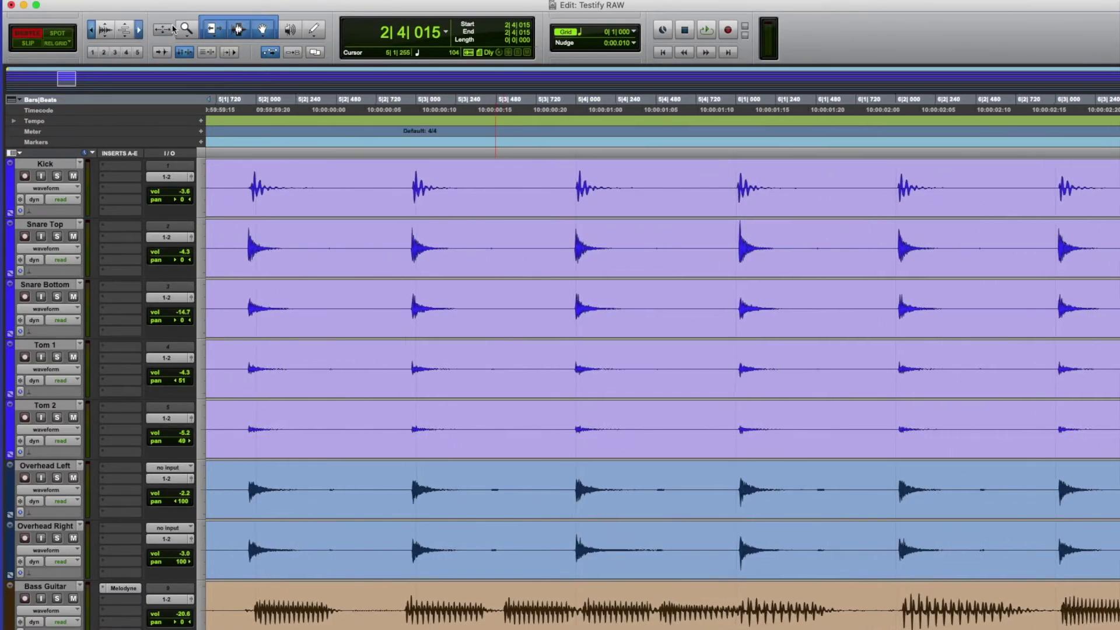
scroll(269, 237, "left", 5)
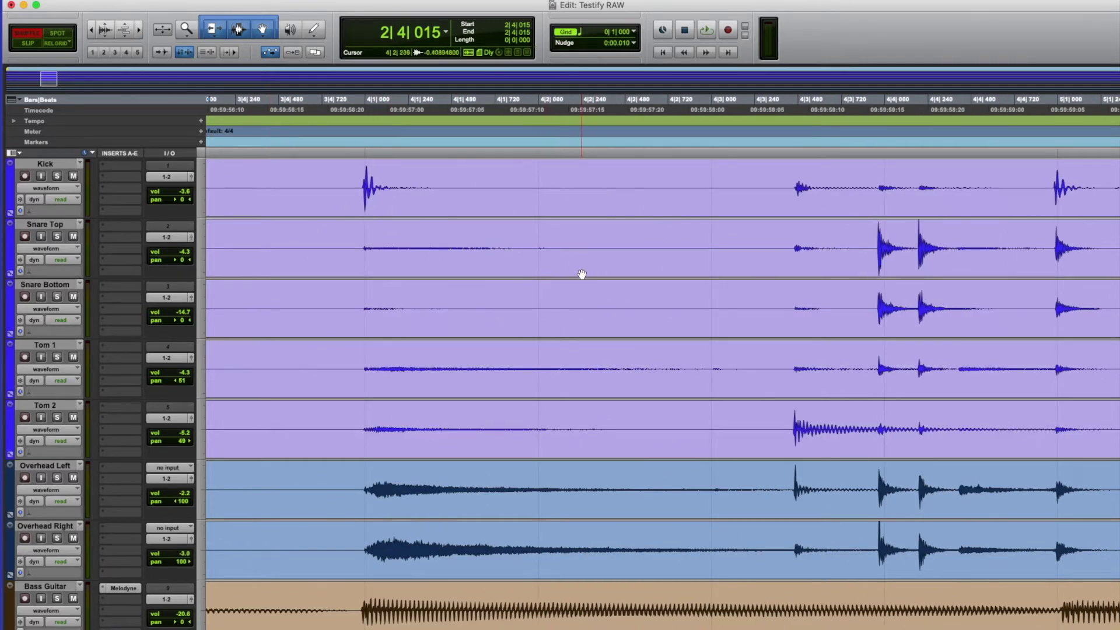
scroll(581, 273, "right", 2)
scroll(576, 271, "down", 1)
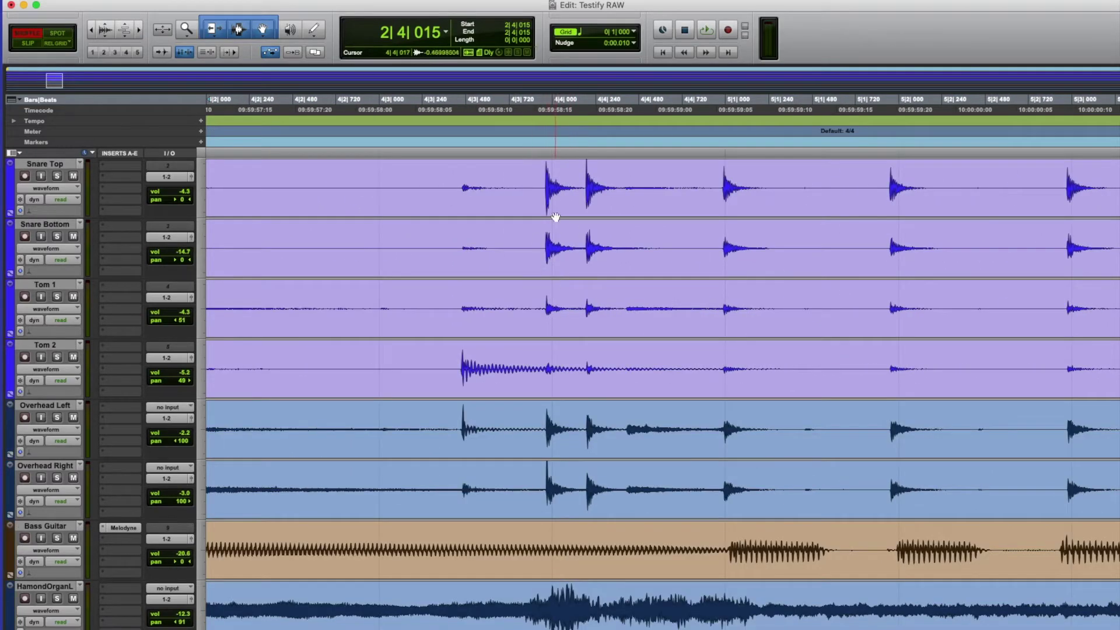
scroll(681, 273, "up", 1)
scroll(678, 273, "right", 1)
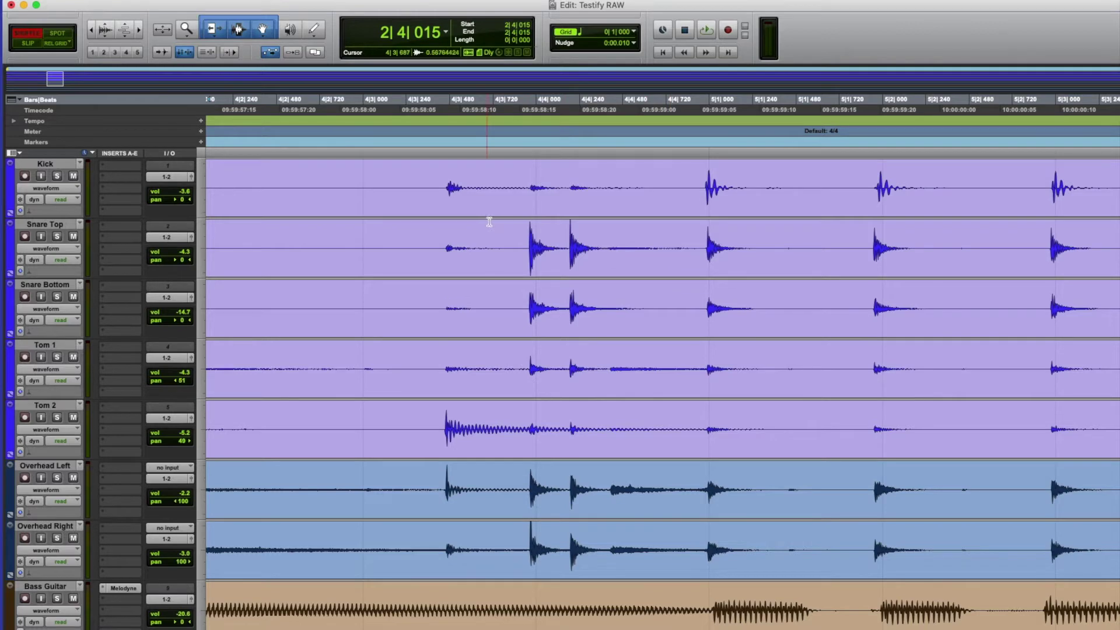
Step: Set the grid to 1/16 note and zoom out until whole clips are visible
left_click(583, 38)
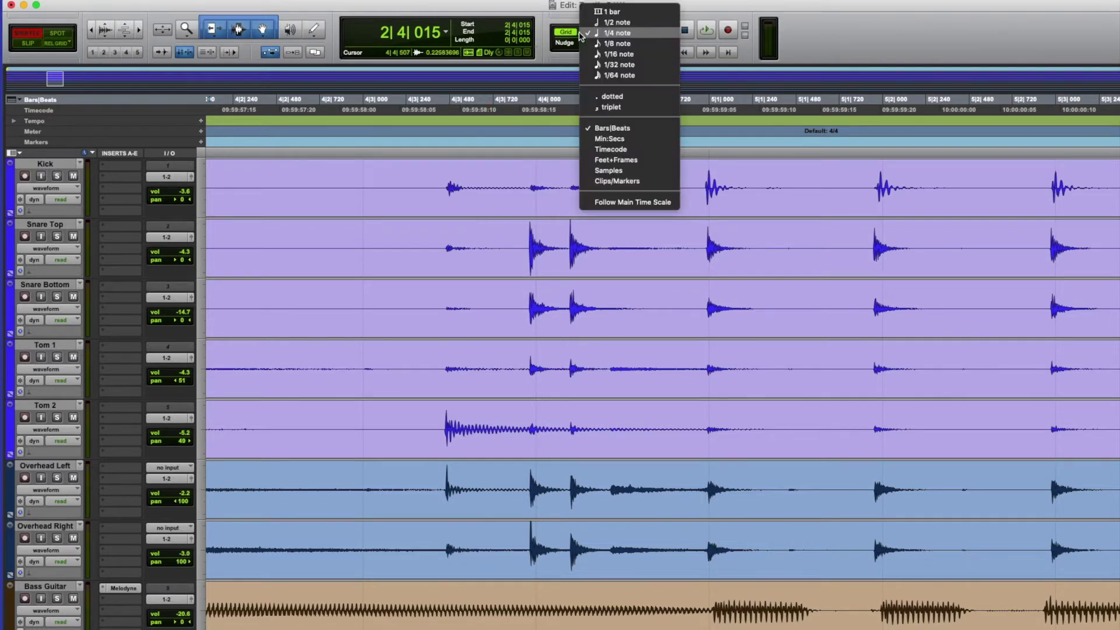
left_click(607, 43)
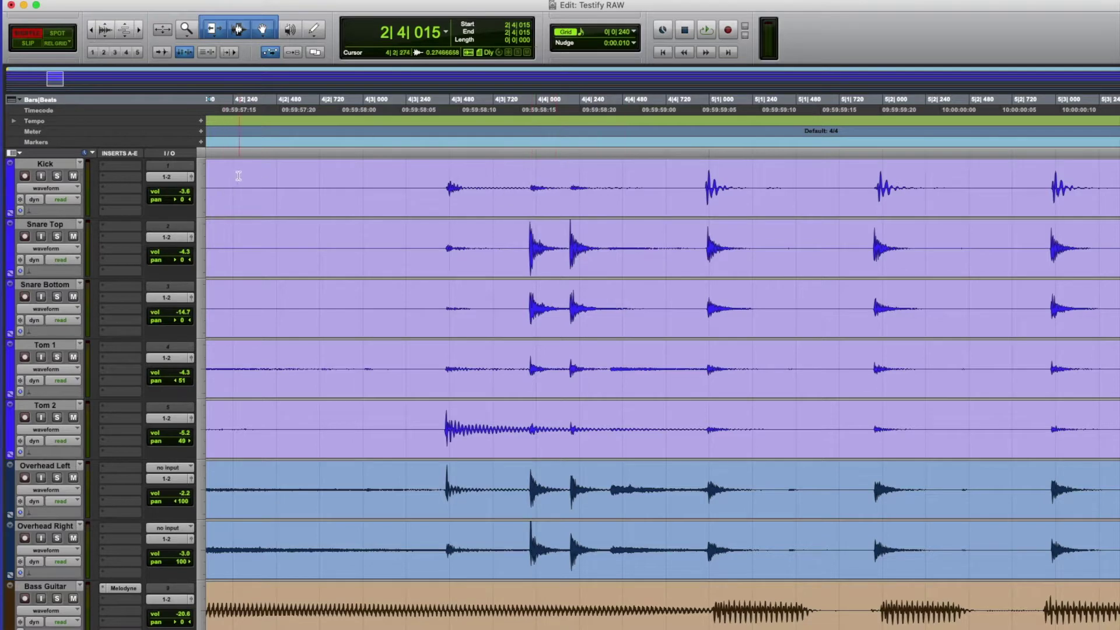
left_click(92, 34)
left_click(92, 34)
left_click(91, 34)
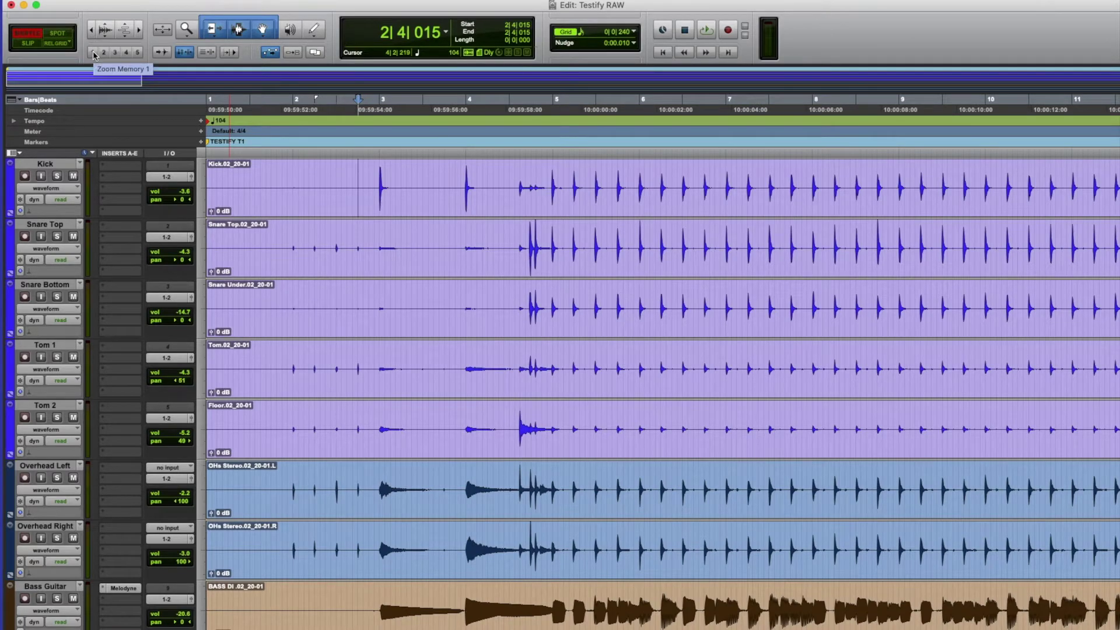
Step: Audition the drums from just before bar 5
scroll(265, 159, "right", 5)
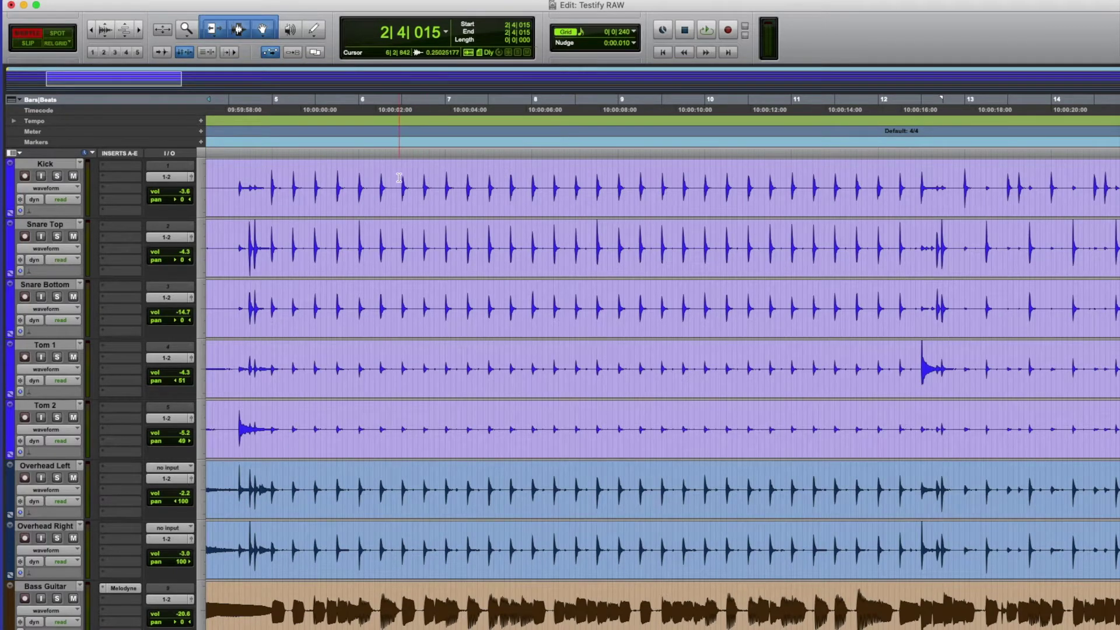
scroll(400, 178, "left", 2)
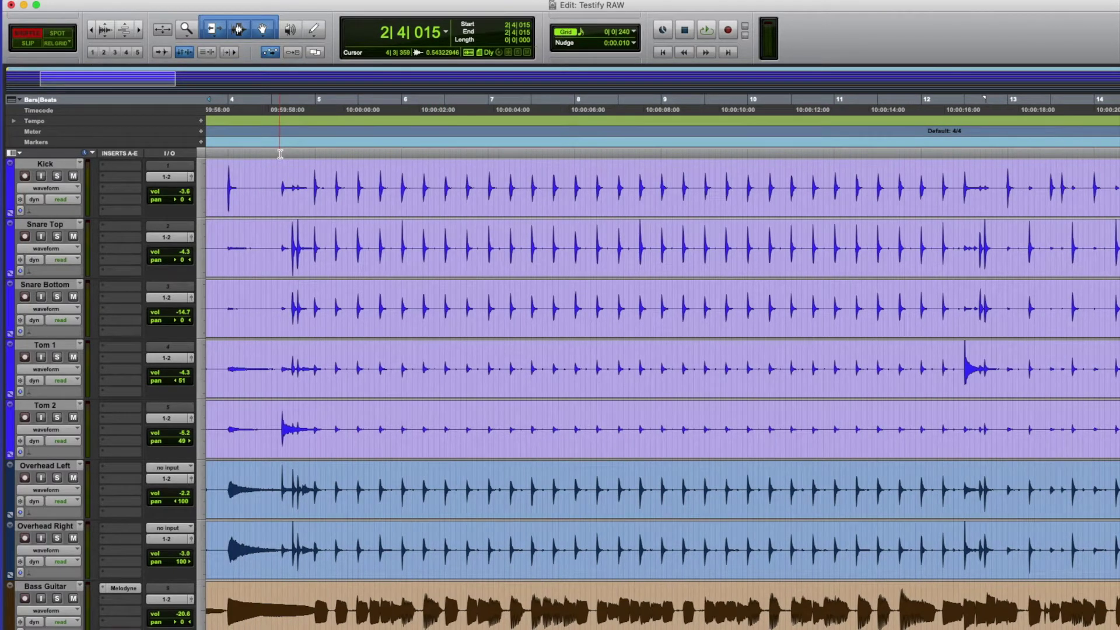
left_click(280, 154)
key("space")
key("space")
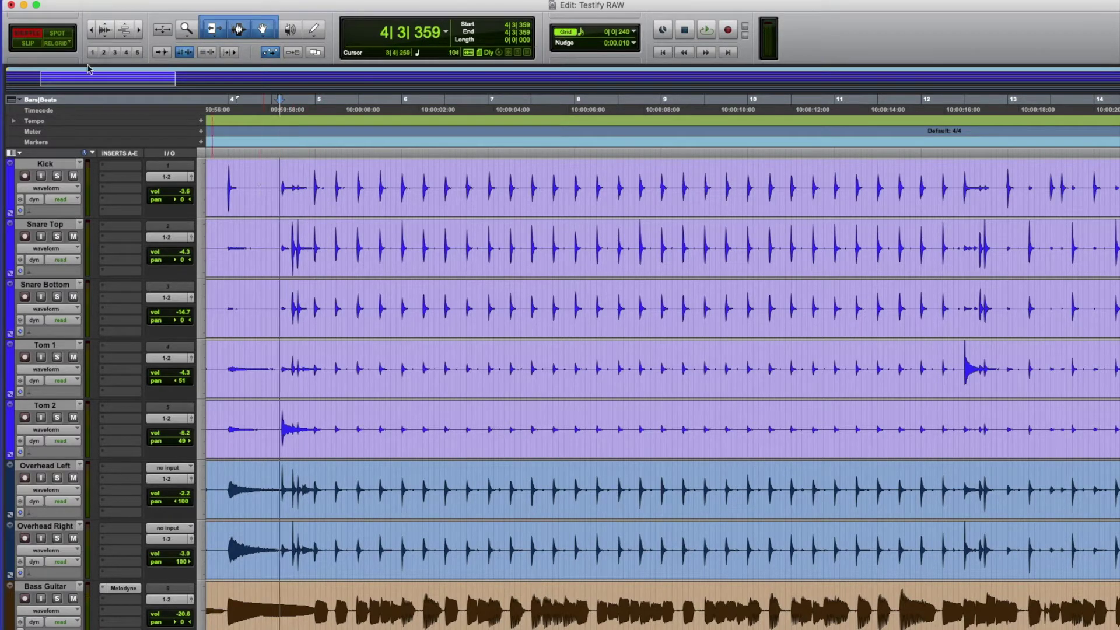
Step: Switch from Shuffle to absolute Grid mode and audition playback from 5|1|000
left_click(66, 44)
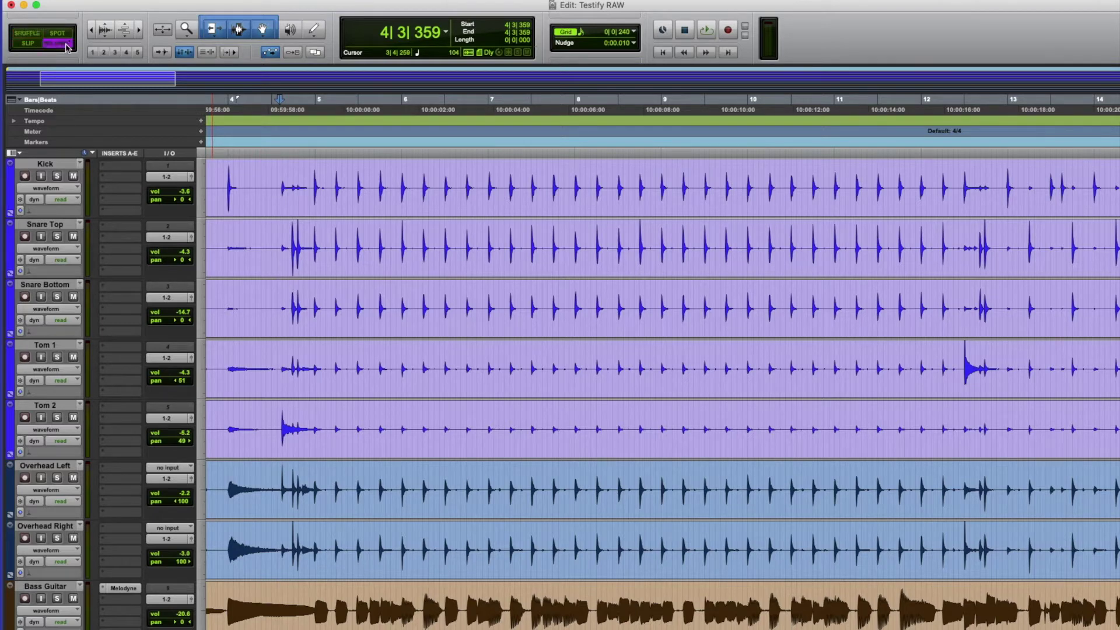
left_click(65, 43)
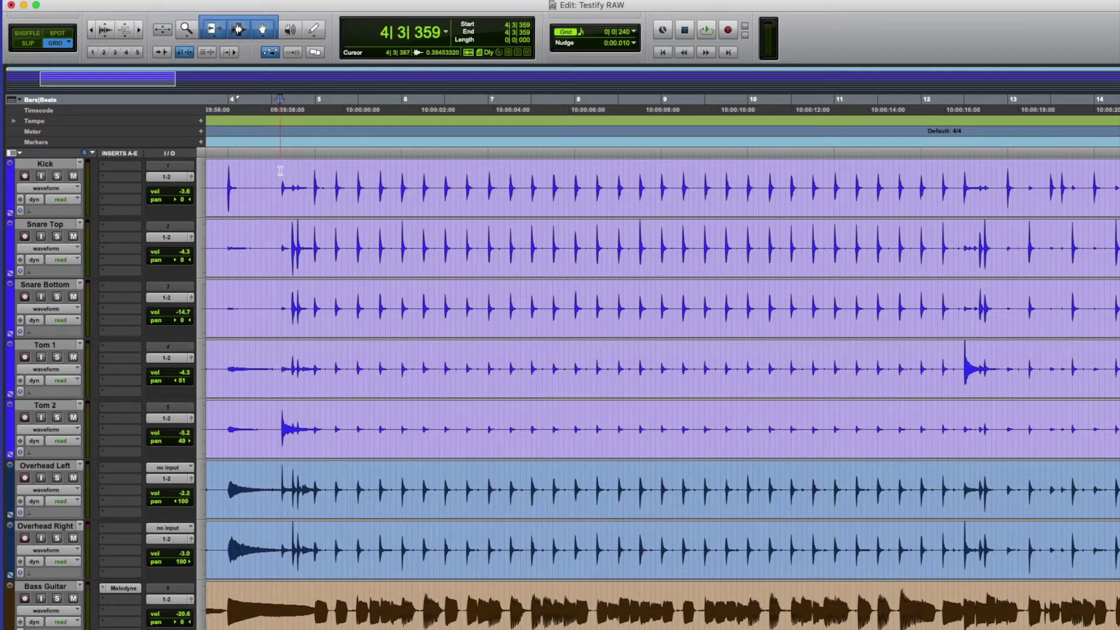
left_click(278, 168)
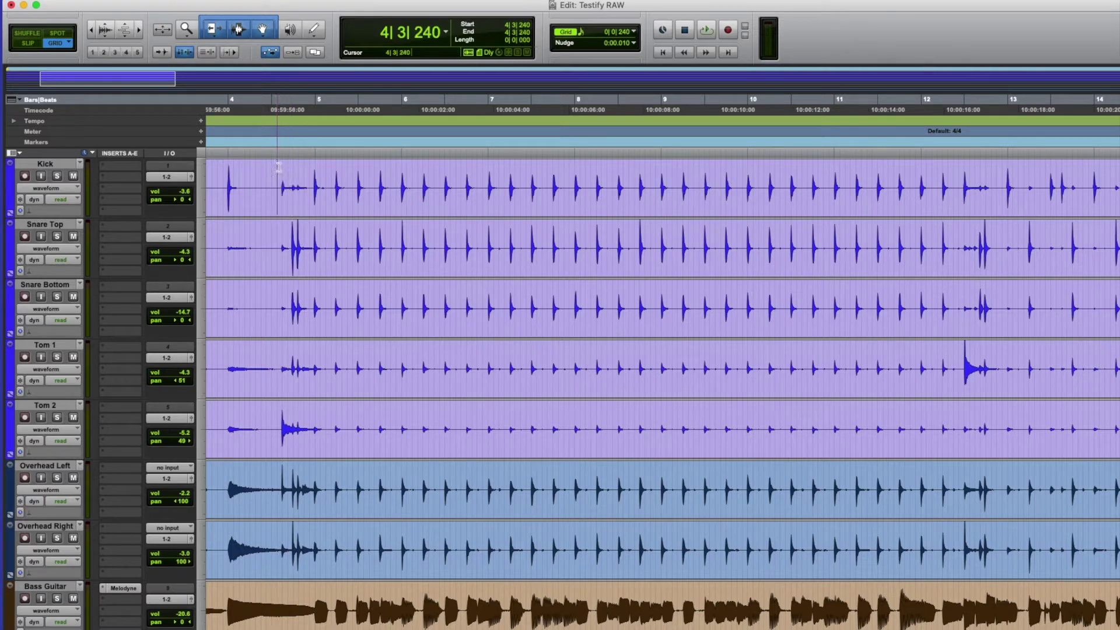
left_click(316, 161)
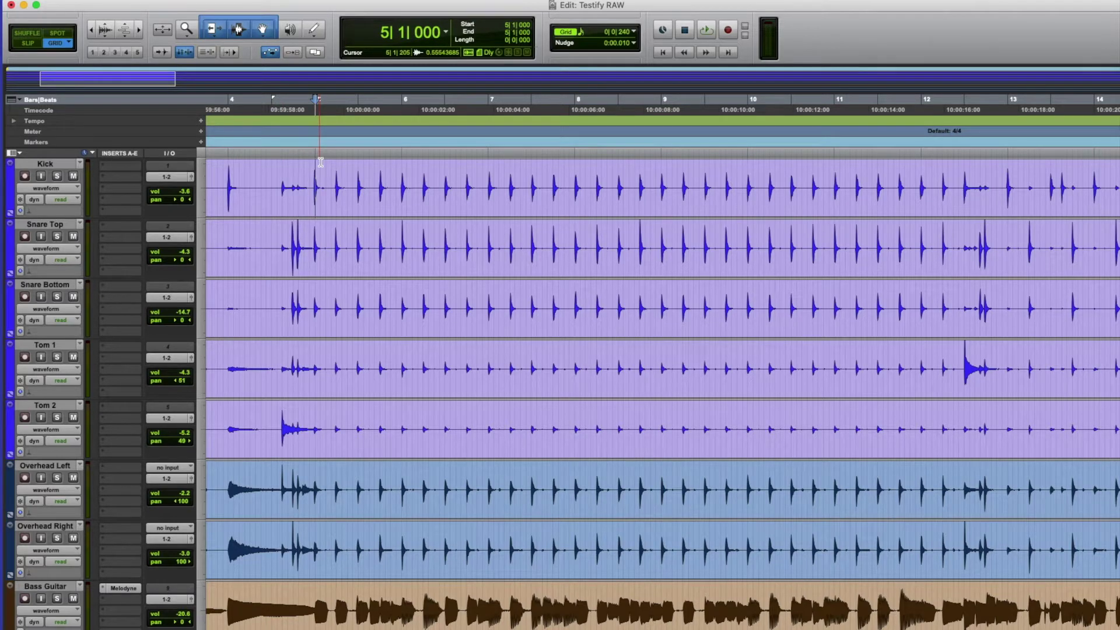
key("space")
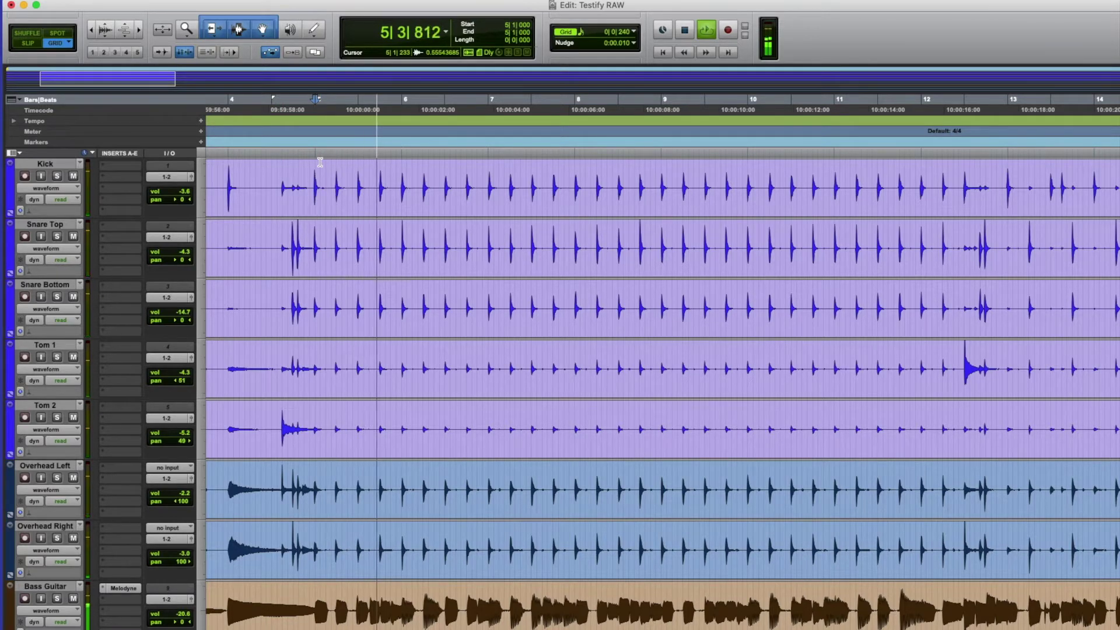
key("space")
Step: Audition the drums starting from 4|3|240
left_click(277, 159)
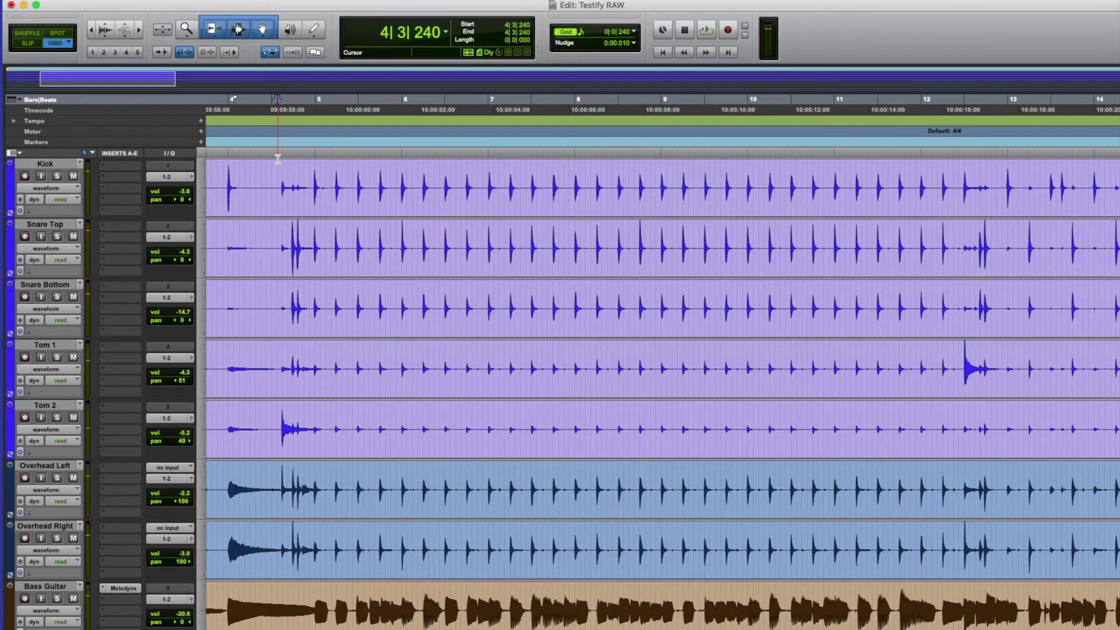
key("space")
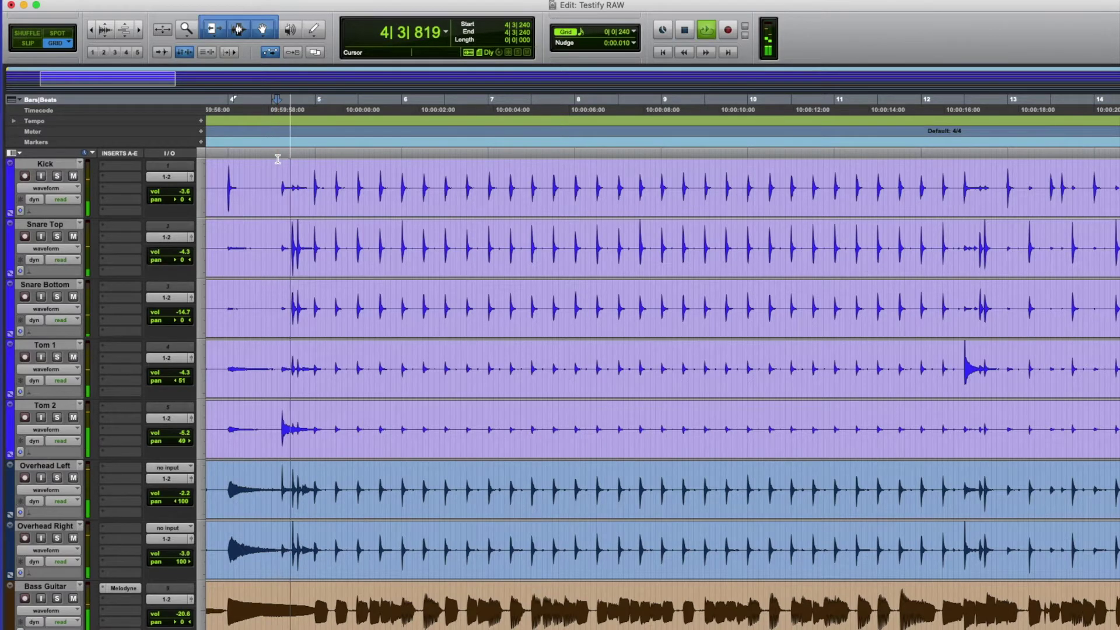
key("space")
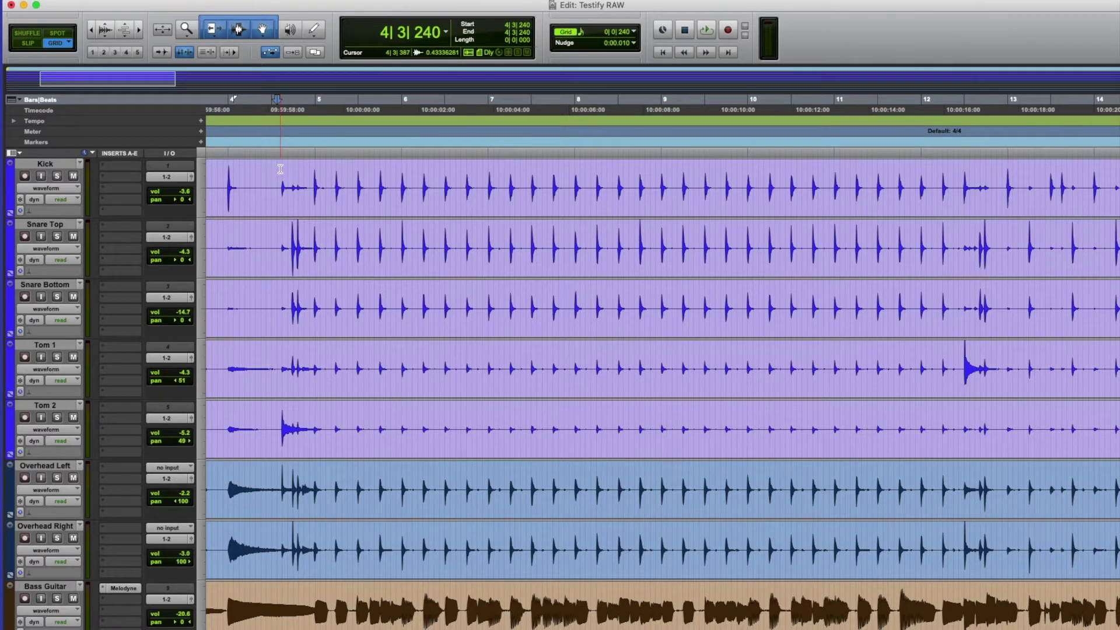
Step: Select 4|3|000 to 13|1|000 across Kick through Overhead Right and play it back
left_click_drag(273, 169, 302, 174)
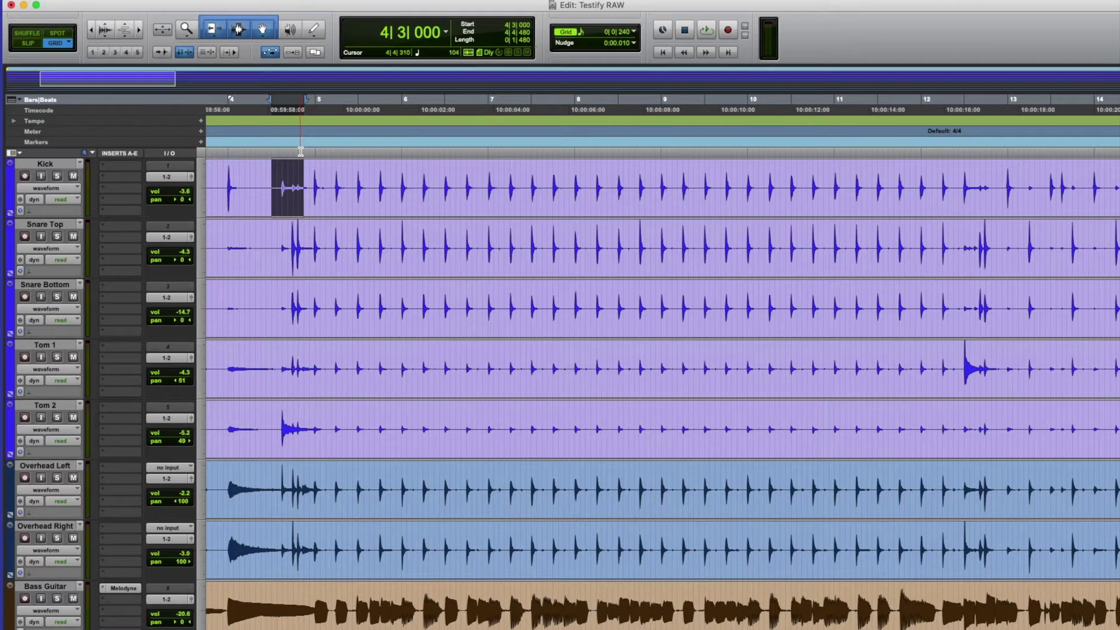
left_click_drag(273, 173, 1043, 526)
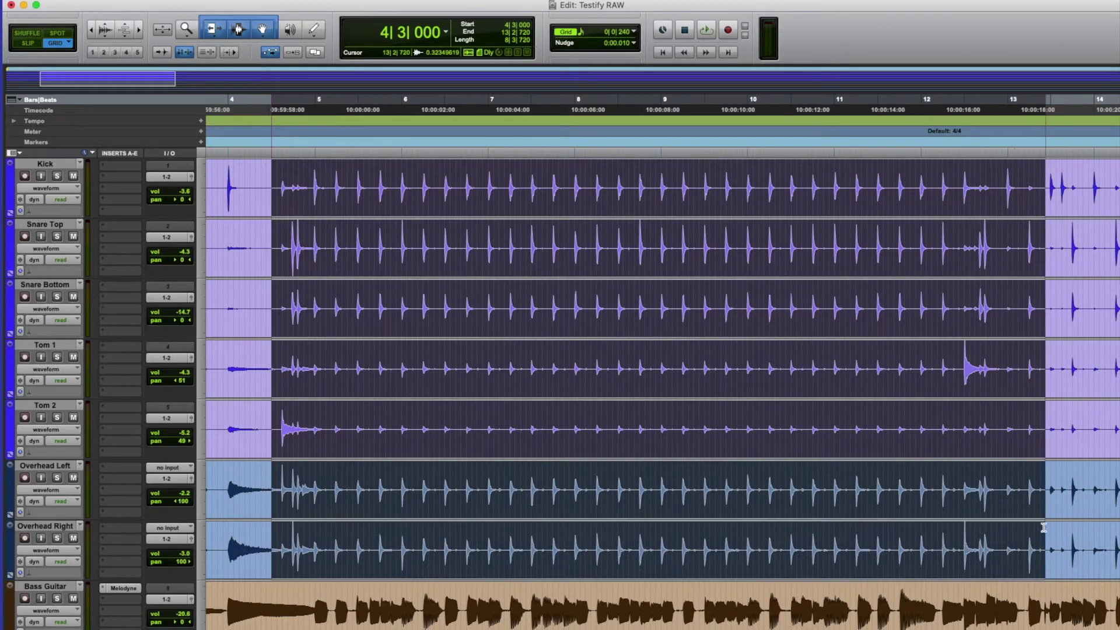
left_click_drag(1043, 531, 1010, 536)
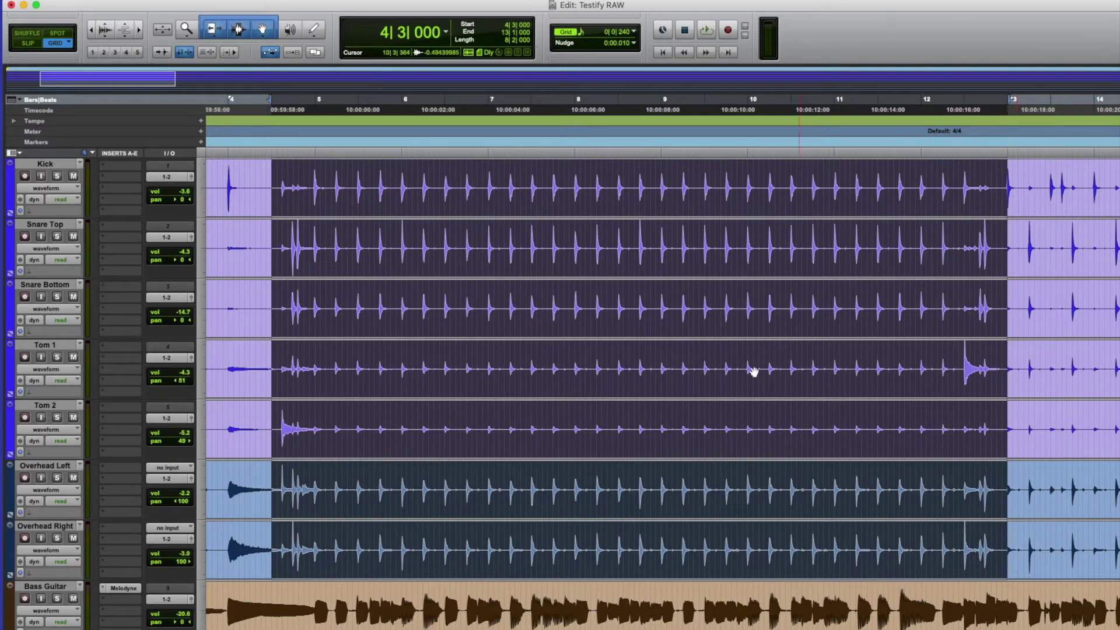
left_click(707, 31)
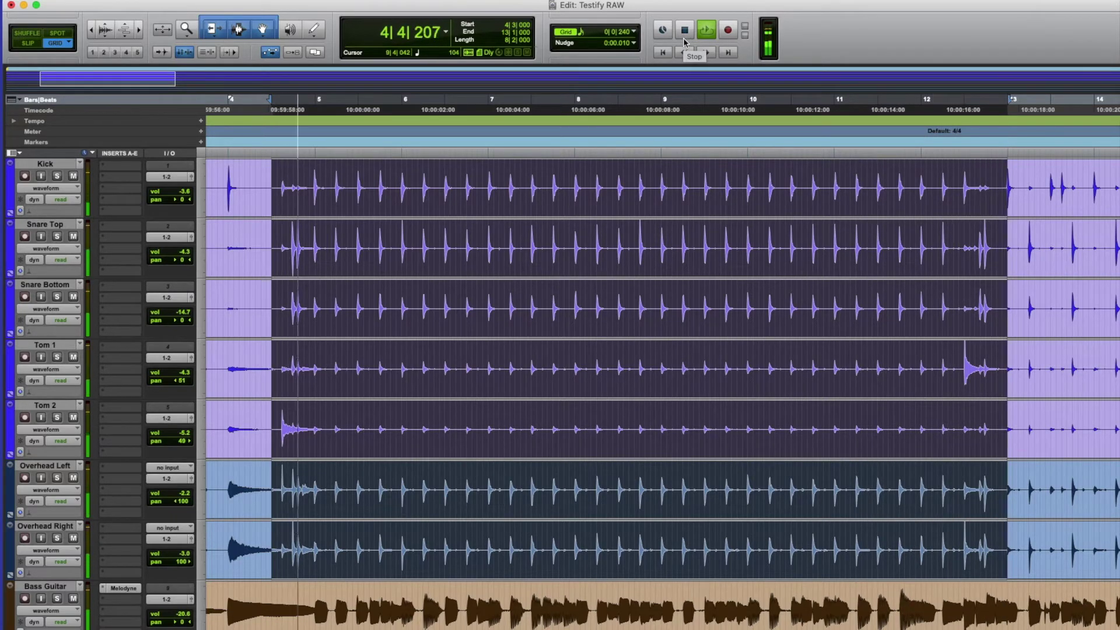
left_click(685, 35)
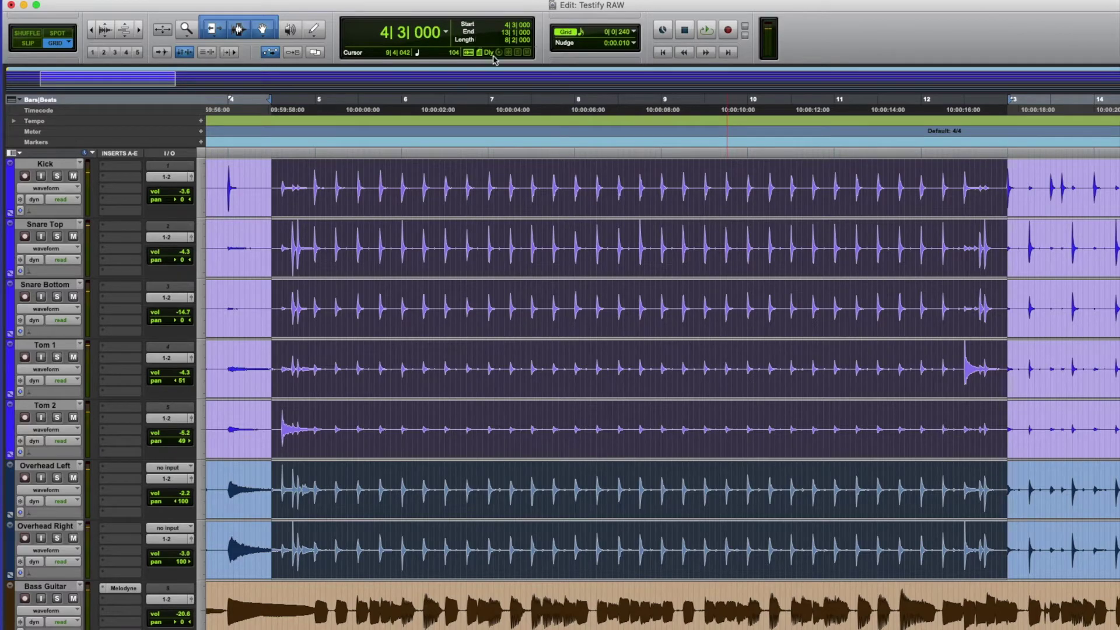
Step: Zoom in on the start of the selection at bar 4, beat 3
left_click(140, 33)
left_click(140, 33)
left_click(140, 33)
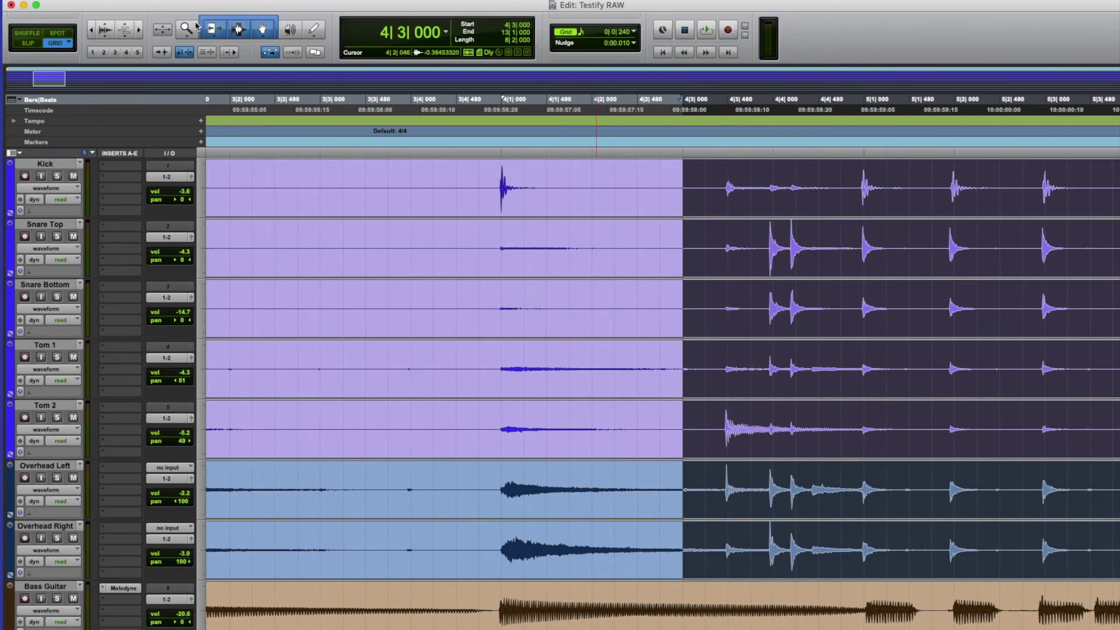
scroll(750, 303, "right", 10)
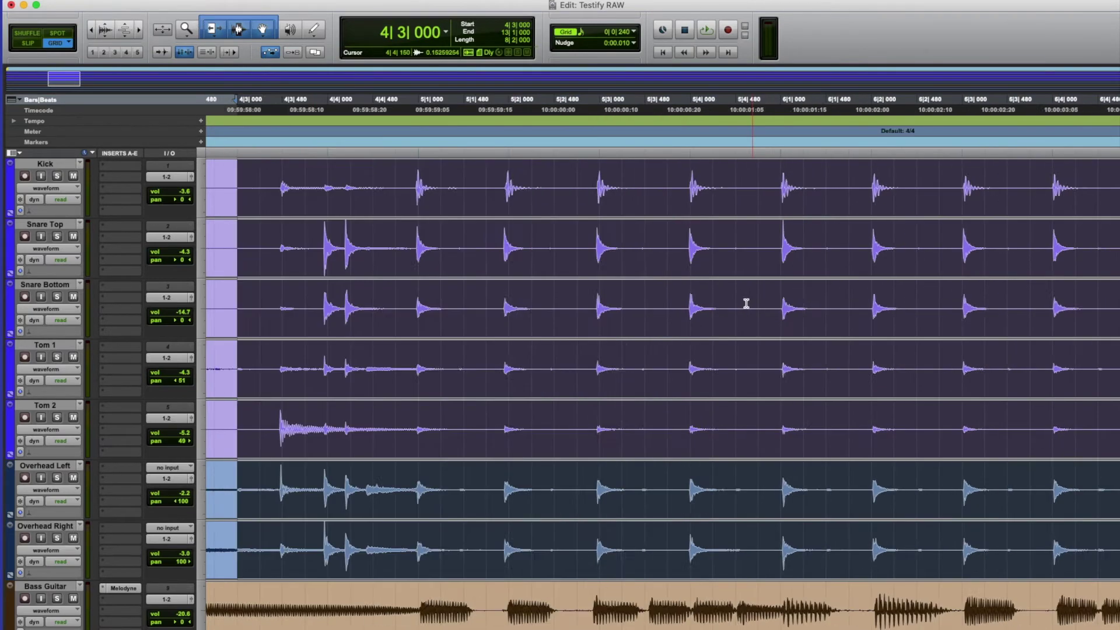
scroll(744, 303, "left", 3)
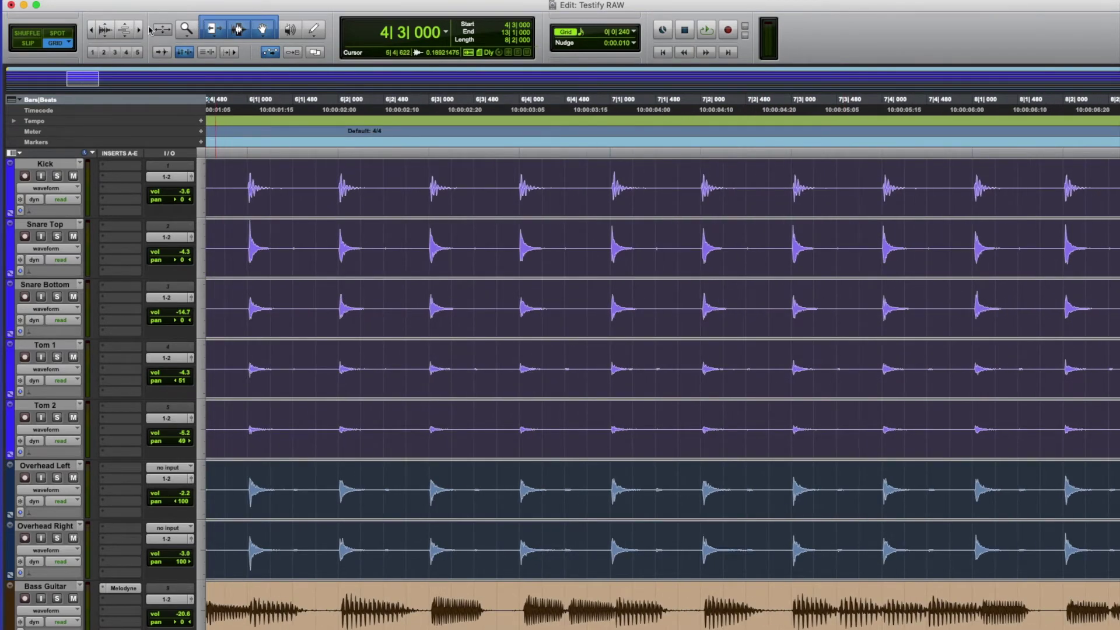
Step: Zoom out until bars 3–15 show the whole selected drum section
left_click(93, 30)
left_click(94, 30)
left_click(93, 29)
left_click(94, 29)
left_click(92, 29)
left_click(91, 29)
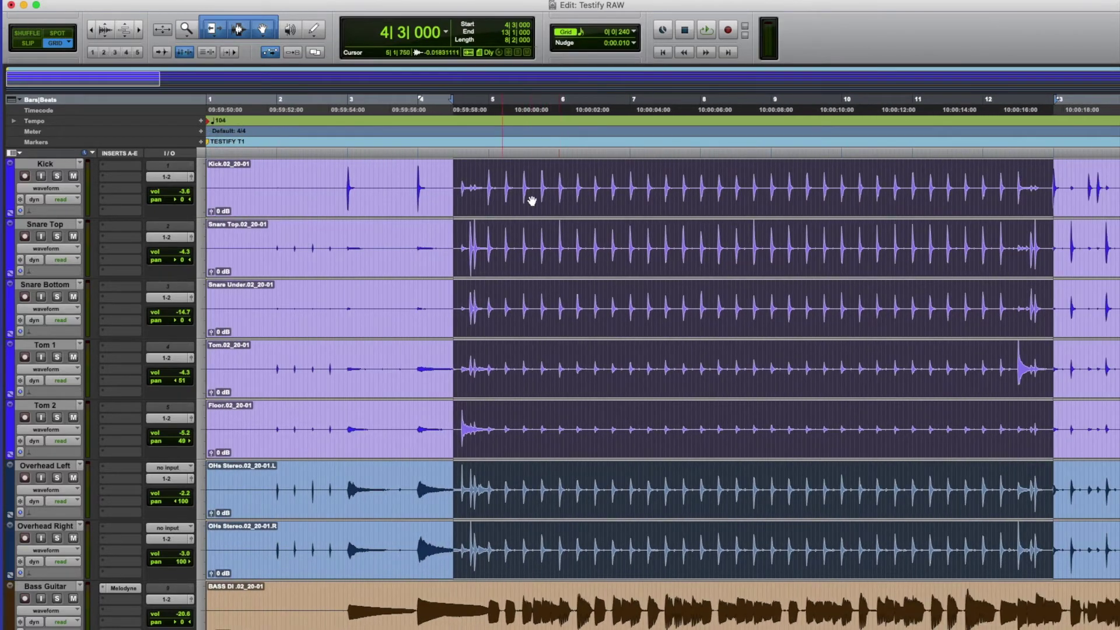
scroll(615, 294, "right", 8)
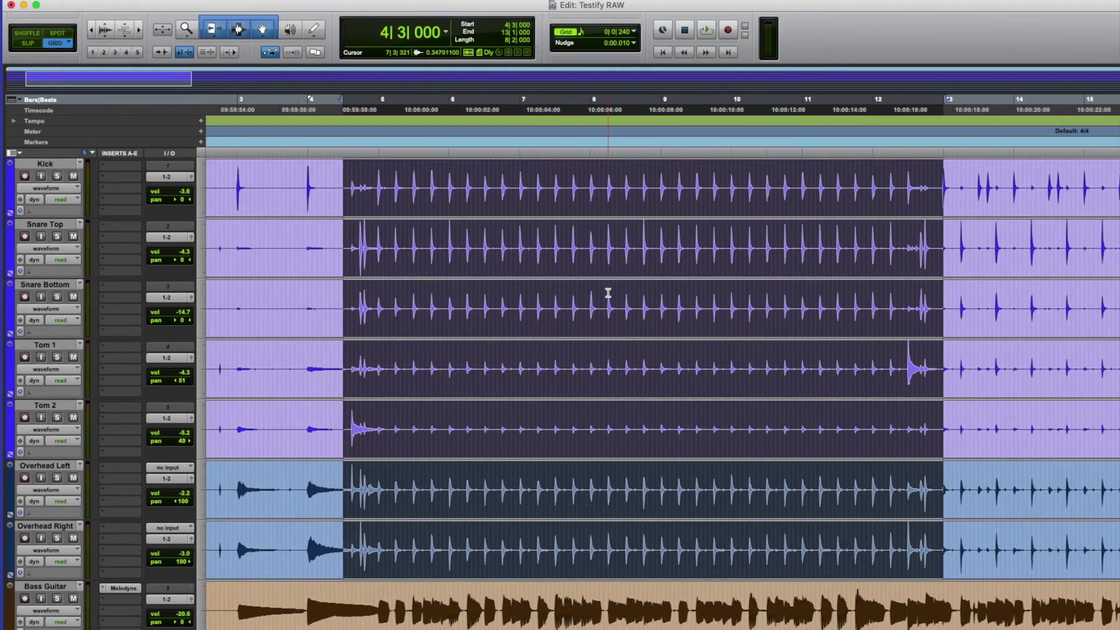
scroll(608, 293, "left", 6)
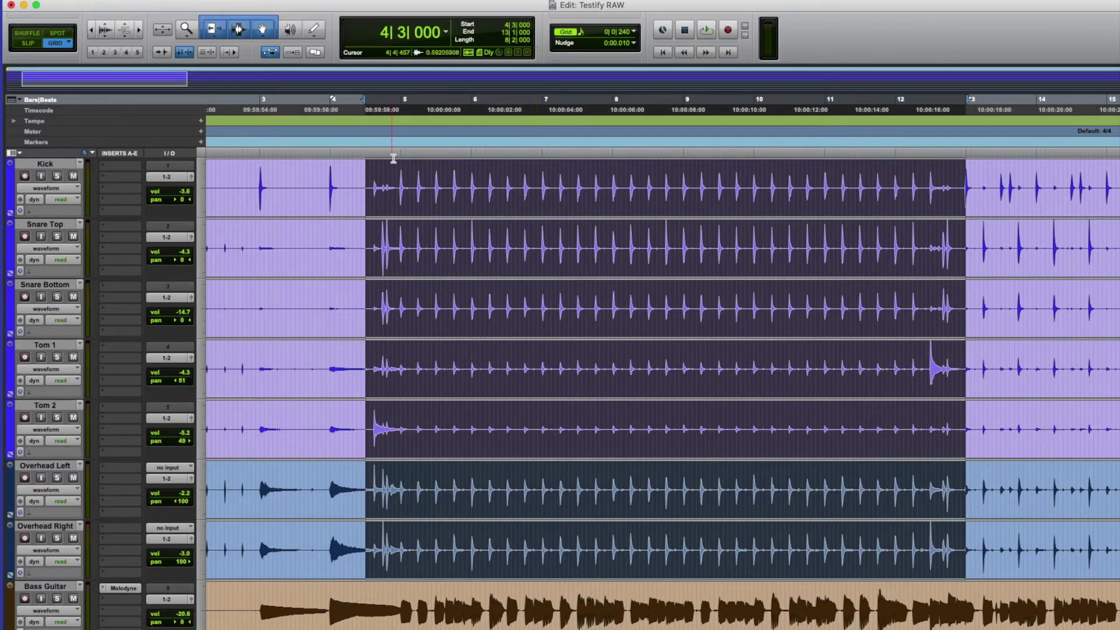
Step: Open Beat Detective from the Event menu and position its window
left_click(242, 1)
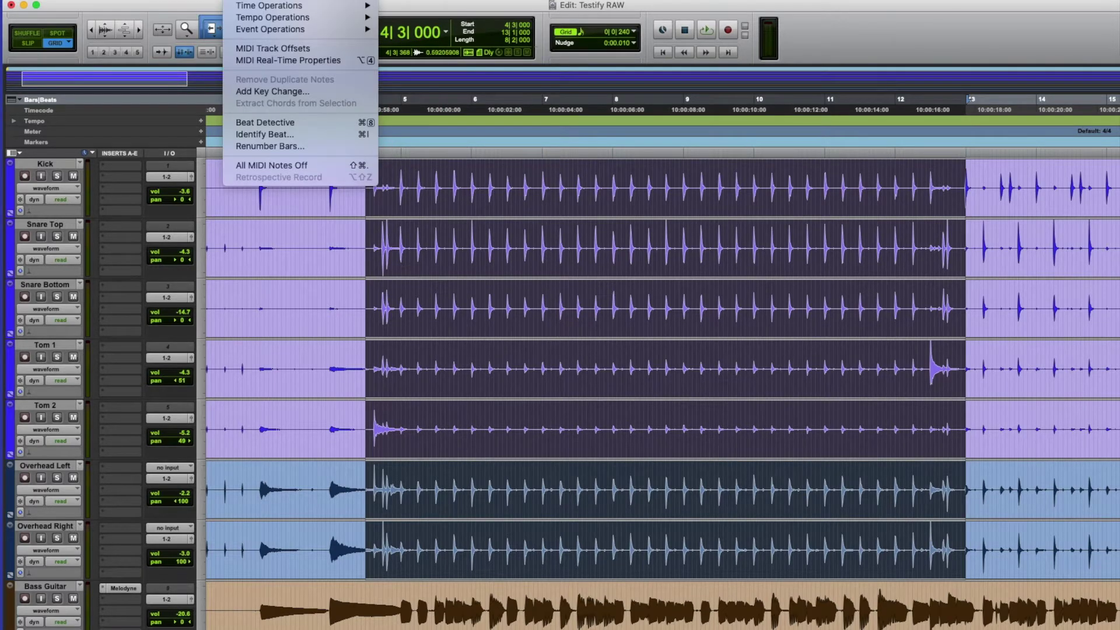
left_click(255, 123)
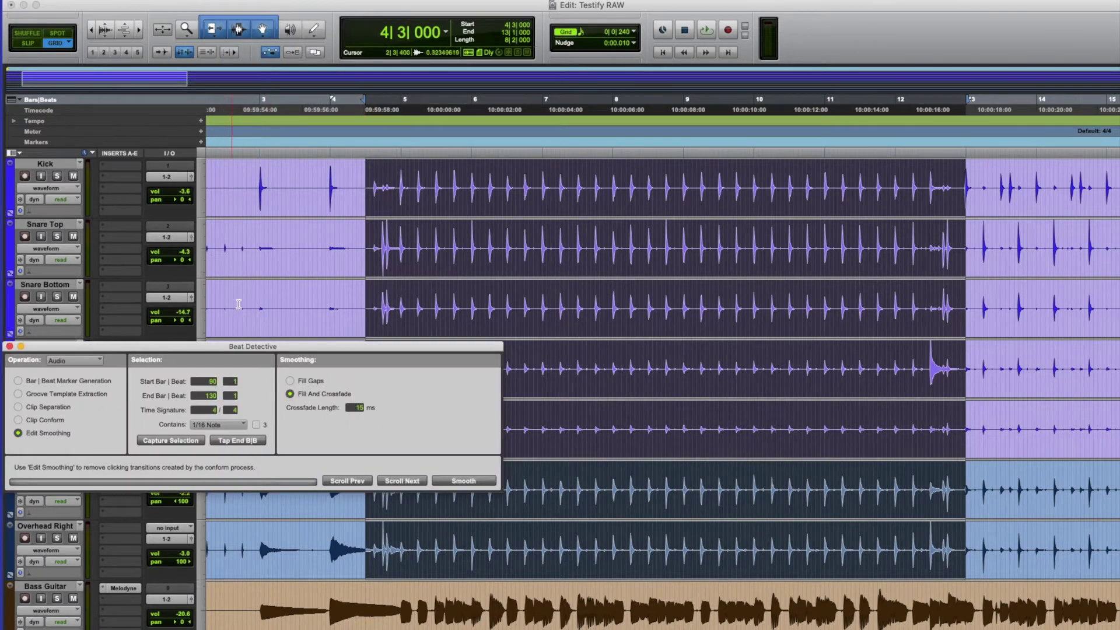
left_click_drag(301, 346, 591, 171)
left_click_drag(472, 177, 462, 220)
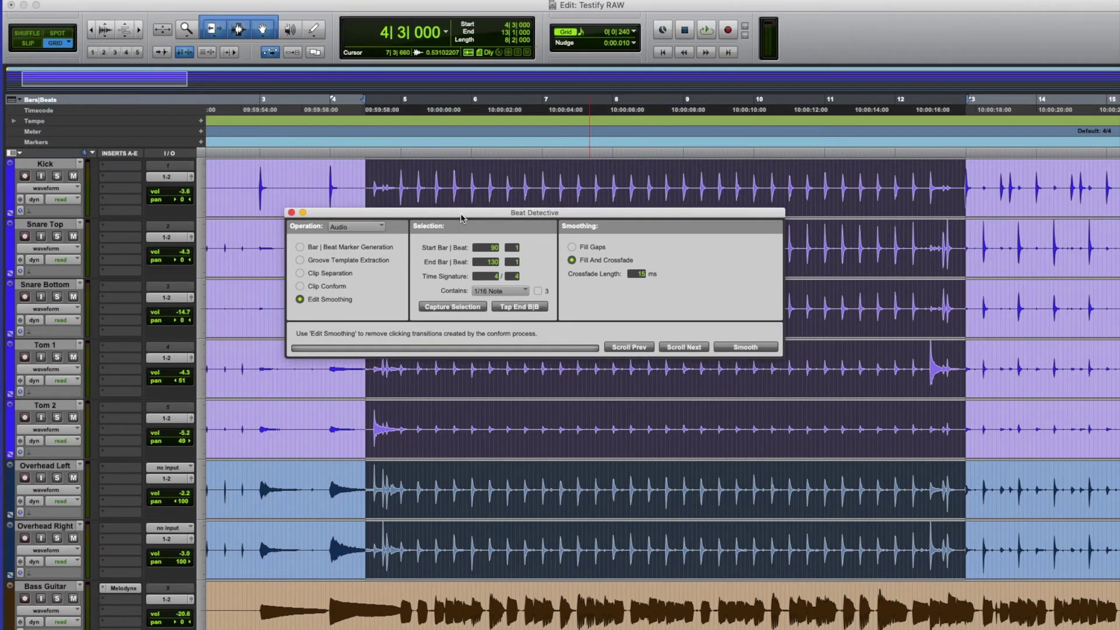
Step: Set Beat Detective's operation to Clip Separation and reposition the window
left_click(300, 274)
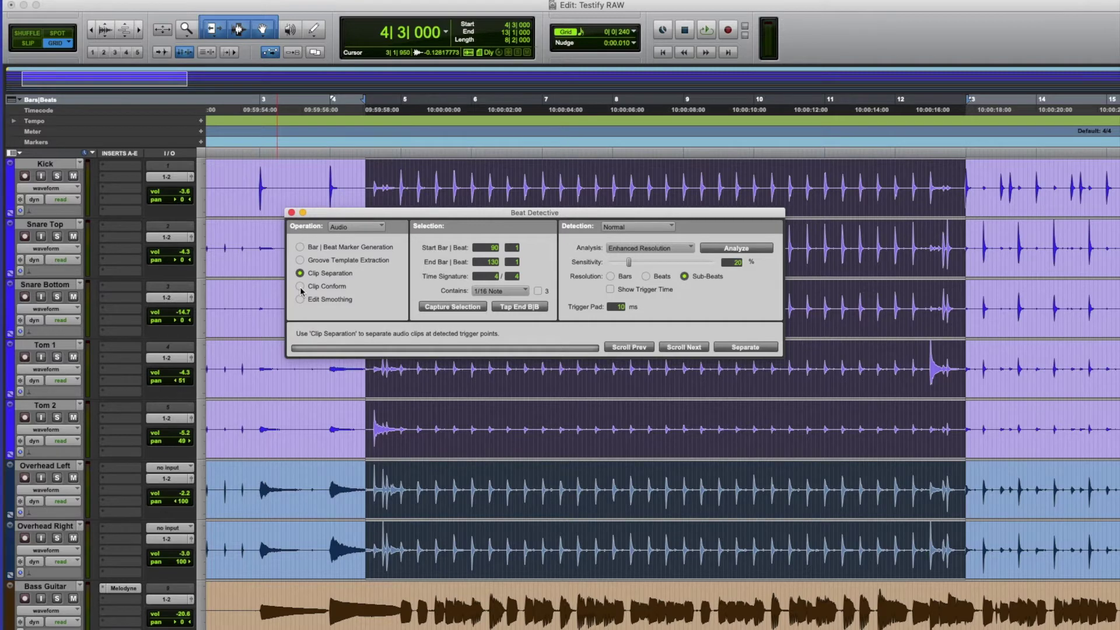
left_click(300, 286)
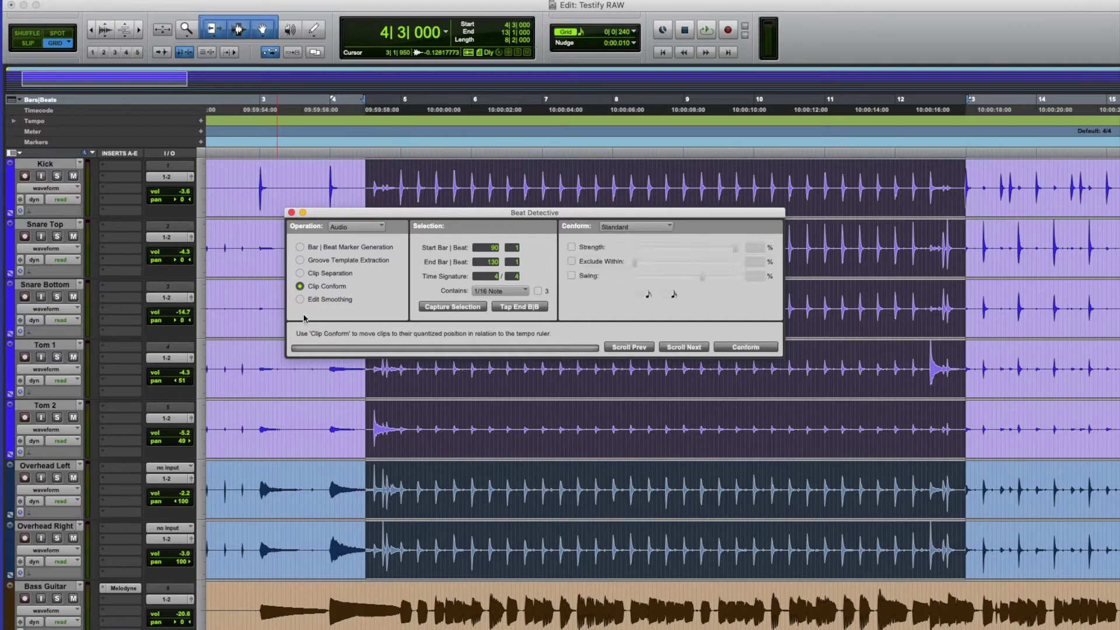
left_click(300, 274)
left_click_drag(365, 210, 290, 262)
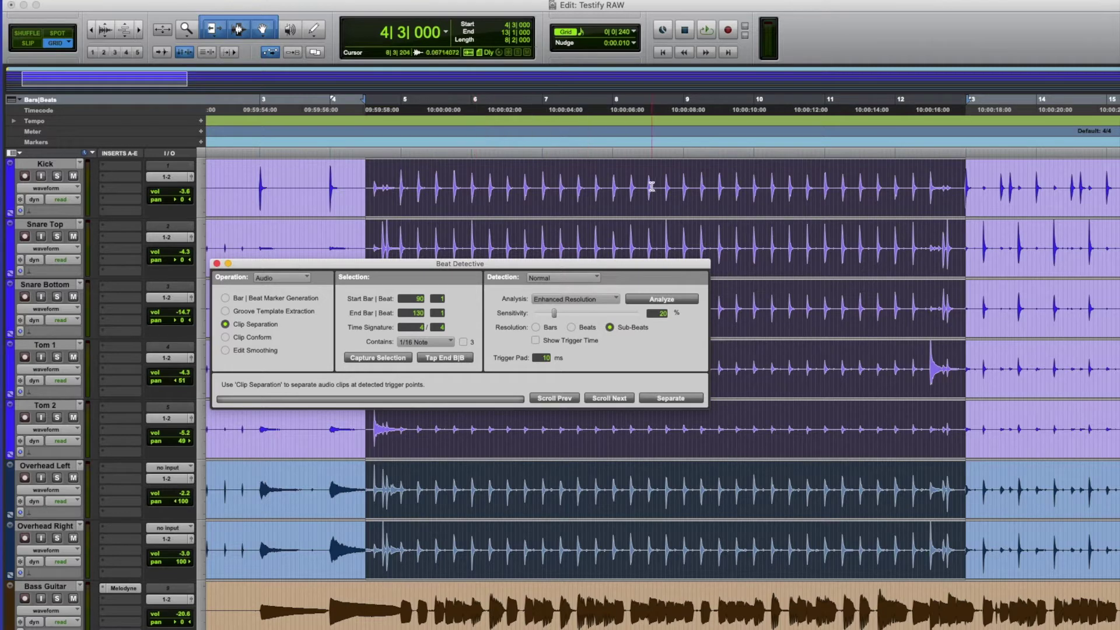
left_click_drag(603, 270, 638, 266)
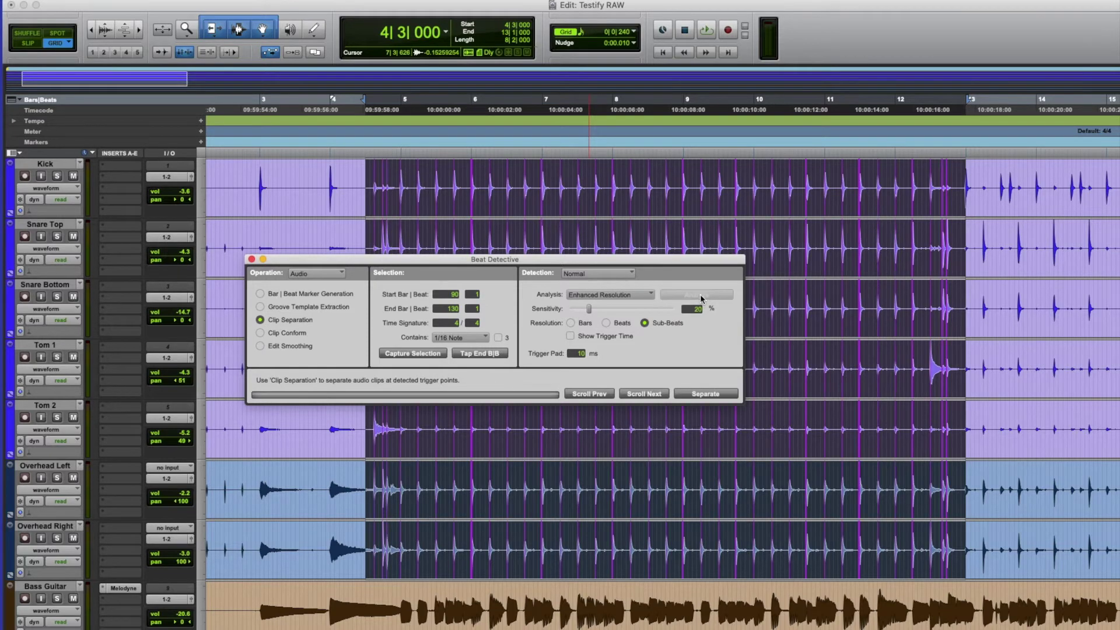
Step: Raise Beat Detective's Sensitivity to 22% and confirm the range start bar entry
left_click_drag(578, 258, 531, 319)
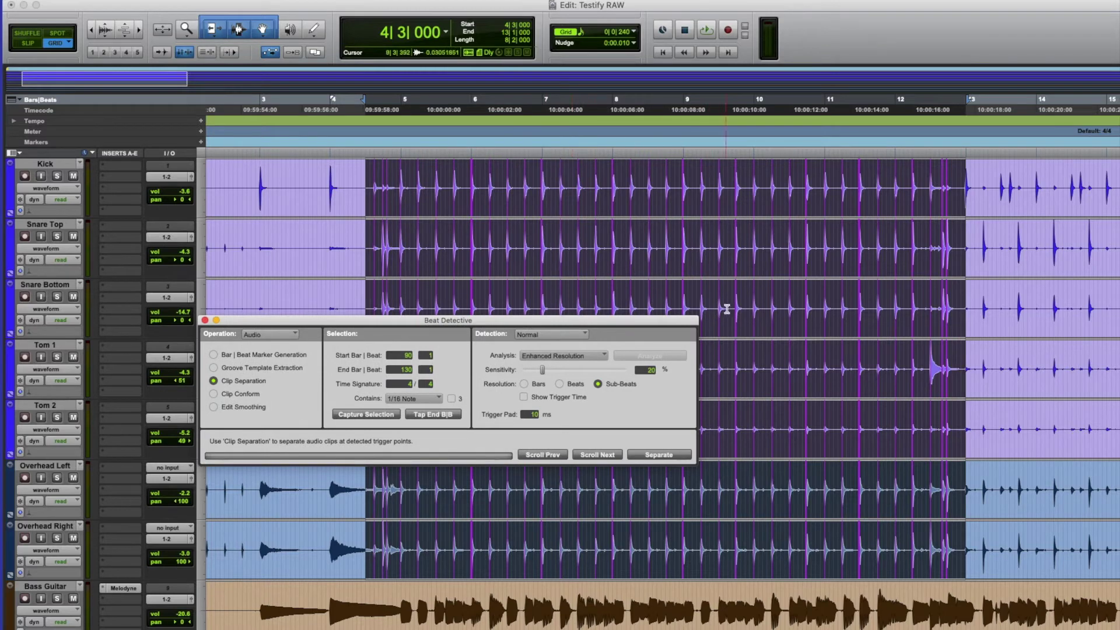
left_click_drag(602, 328, 904, 174)
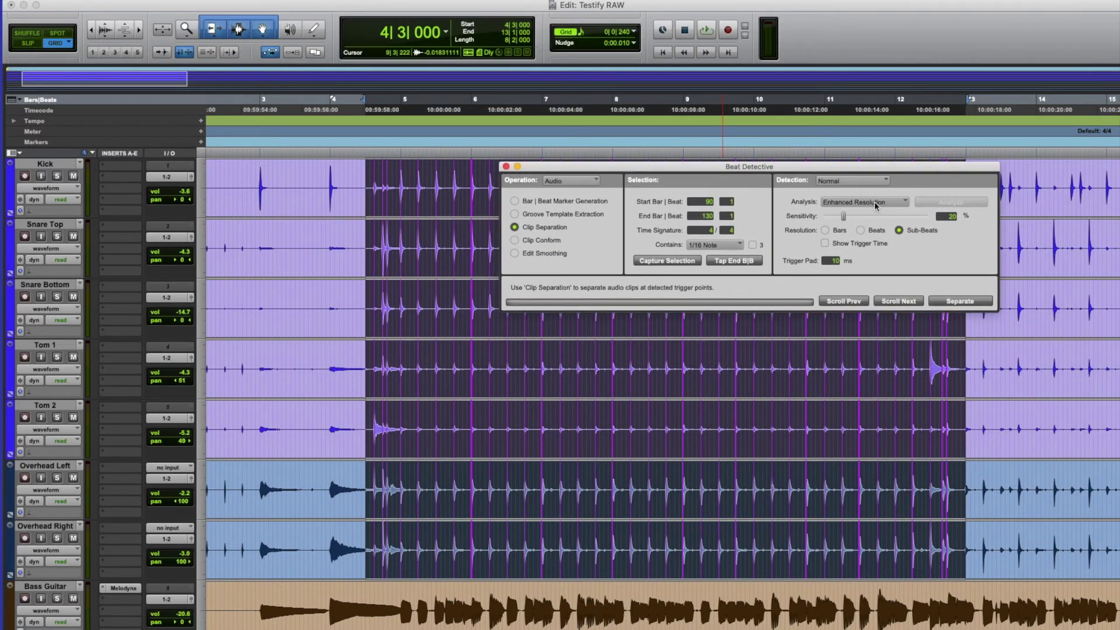
mouse_move(843, 221)
left_mouse_down()
mouse_move(930, 223)
mouse_move(847, 231)
left_mouse_up()
left_click_drag(813, 171, 903, 180)
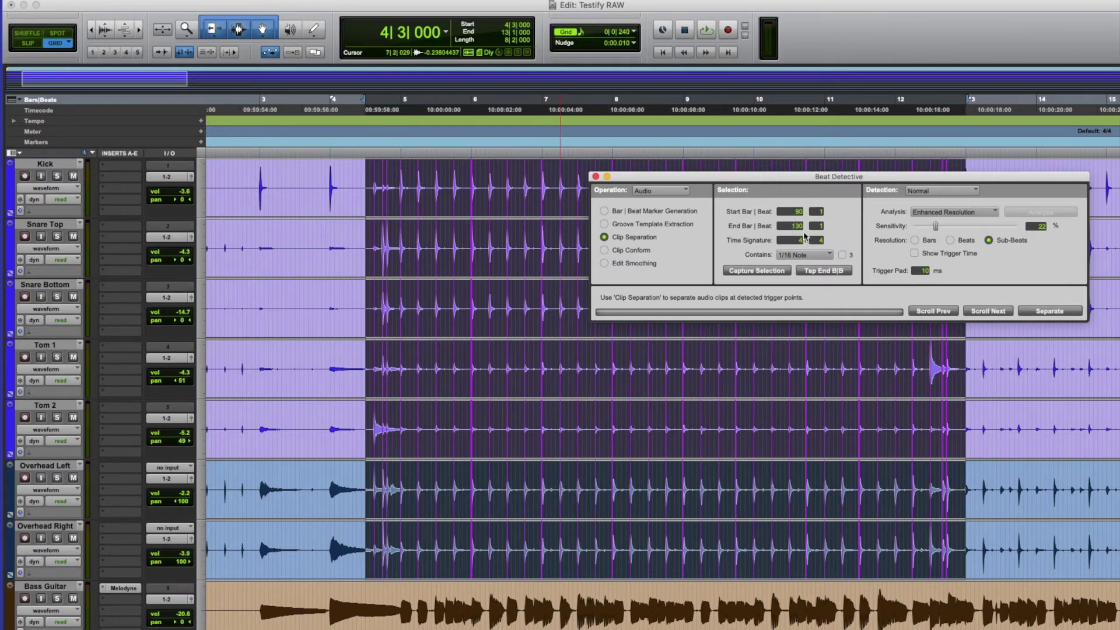
key("Return")
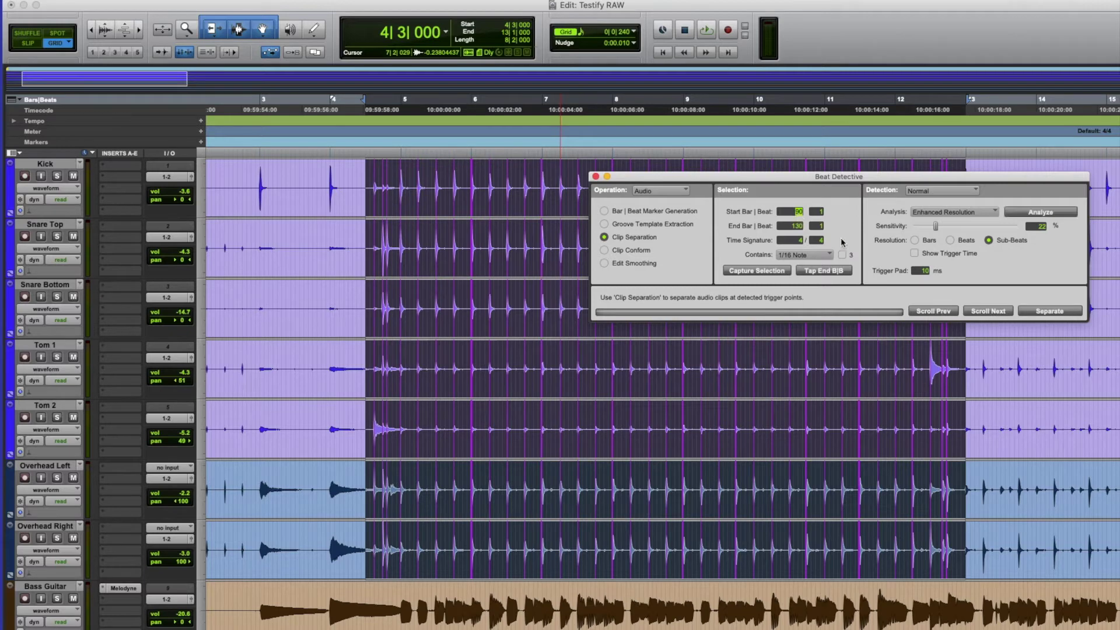
Step: Enter Start 4|3 and End 13|1, then Separate the seven drum tracks at detected hits
left_click(820, 212)
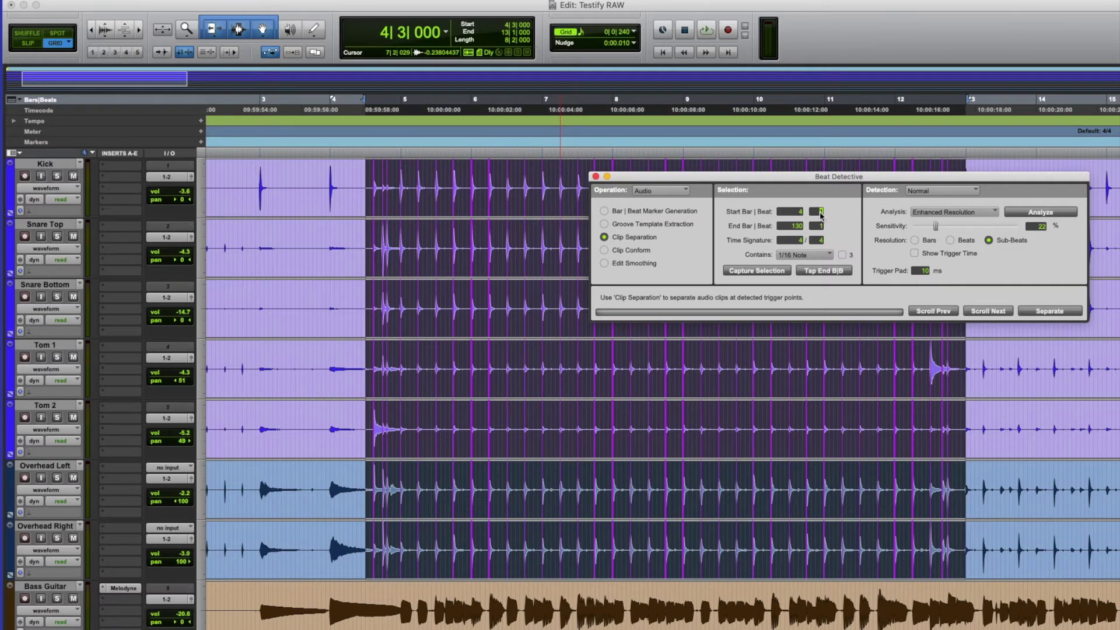
left_click(797, 226)
left_click(821, 227)
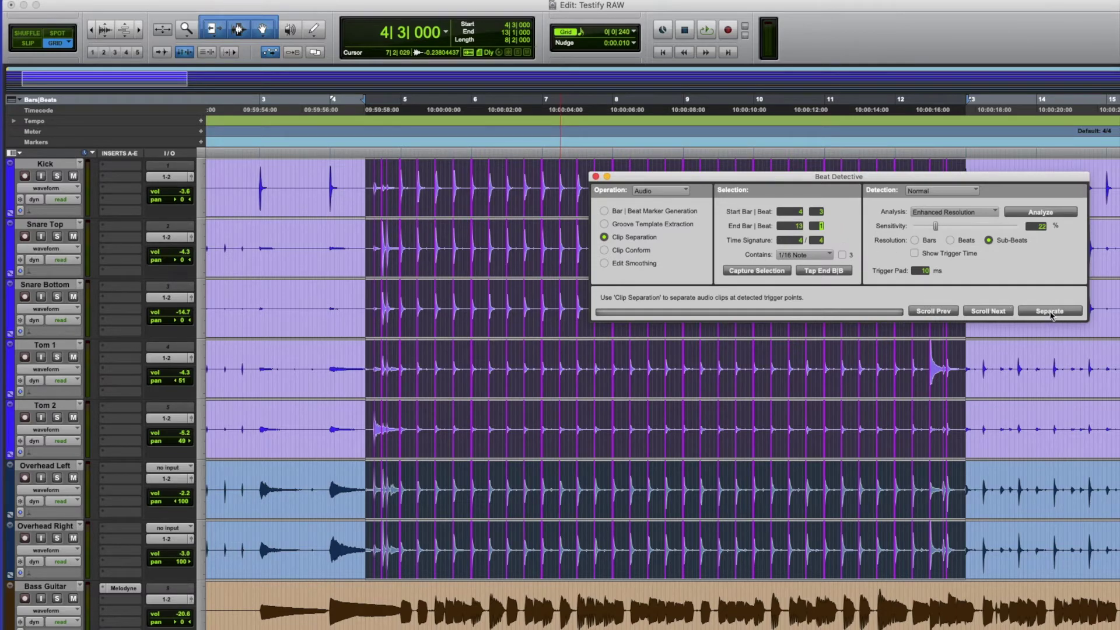
left_click(1051, 312)
left_click_drag(710, 180, 1107, 251)
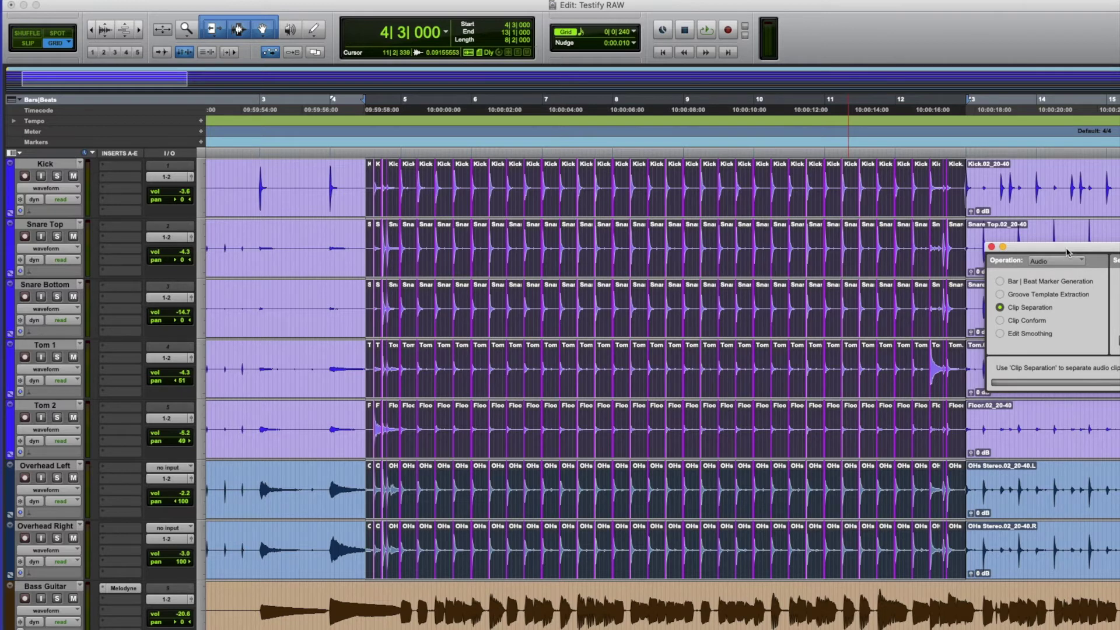
left_click_drag(1067, 252, 641, 129)
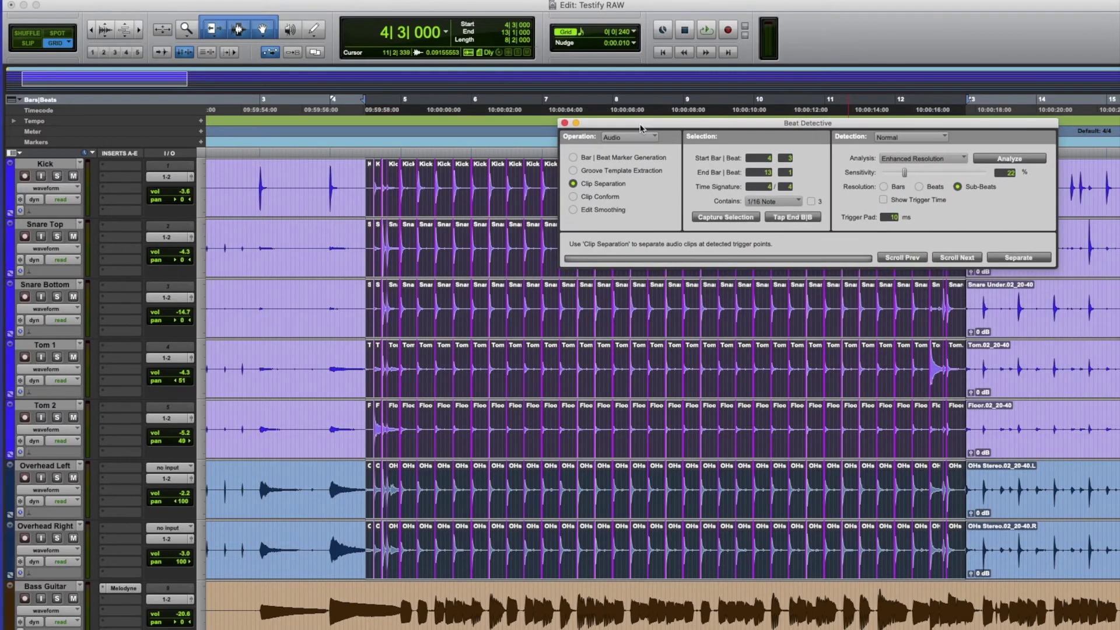
key("space")
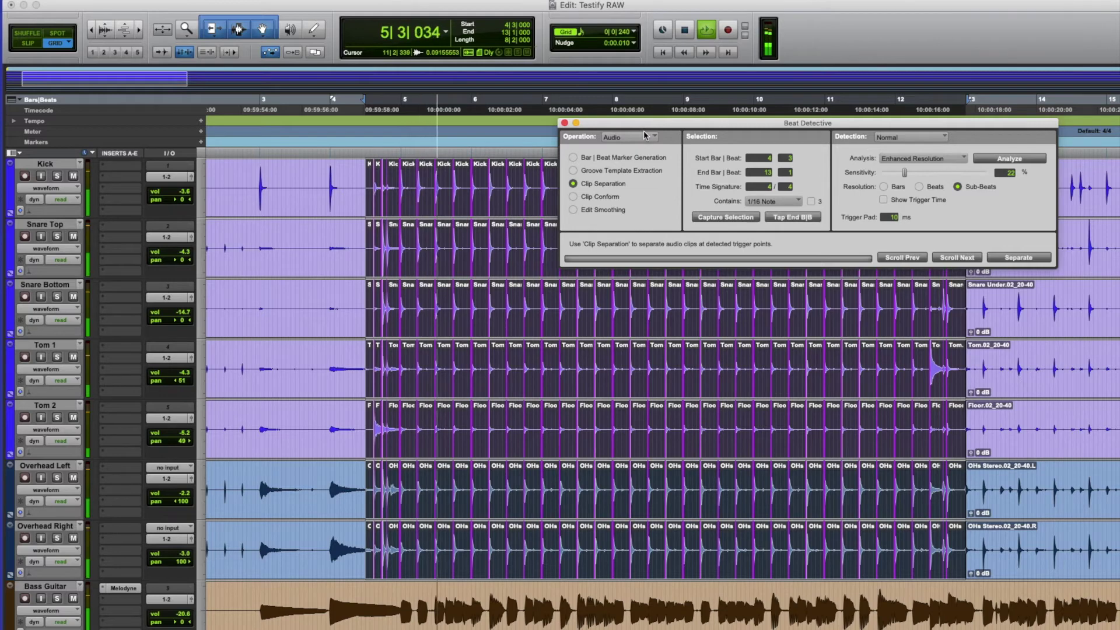
key("space")
left_click_drag(679, 126, 731, 149)
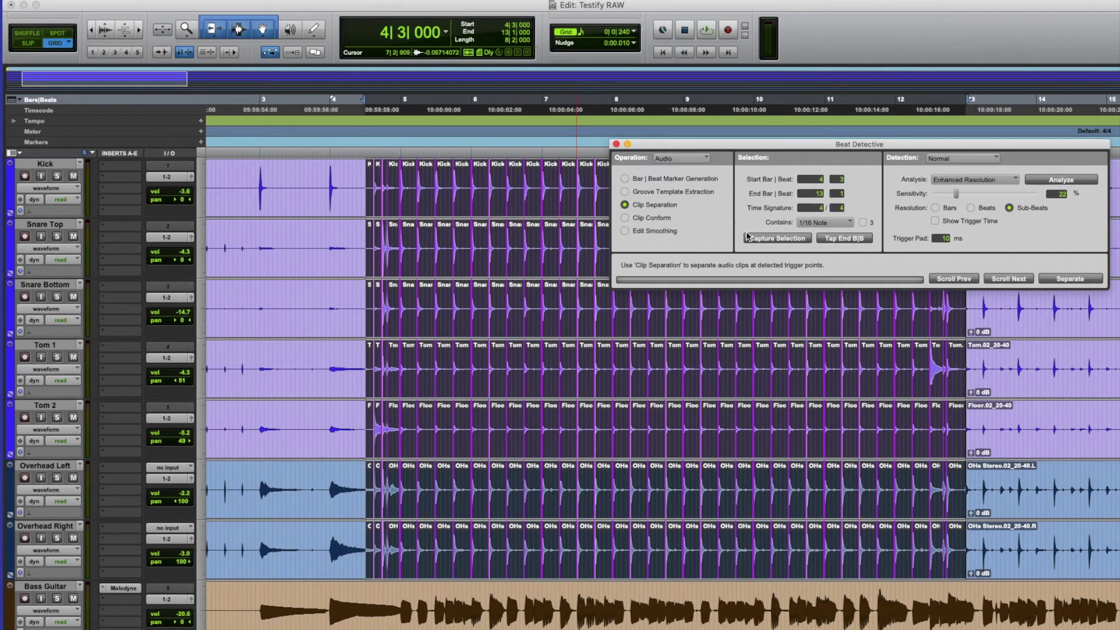
Step: Switch Beat Detective to Clip Conform and conform the separated clips to the 1/16 grid
left_click(624, 218)
left_click_drag(758, 149, 637, 324)
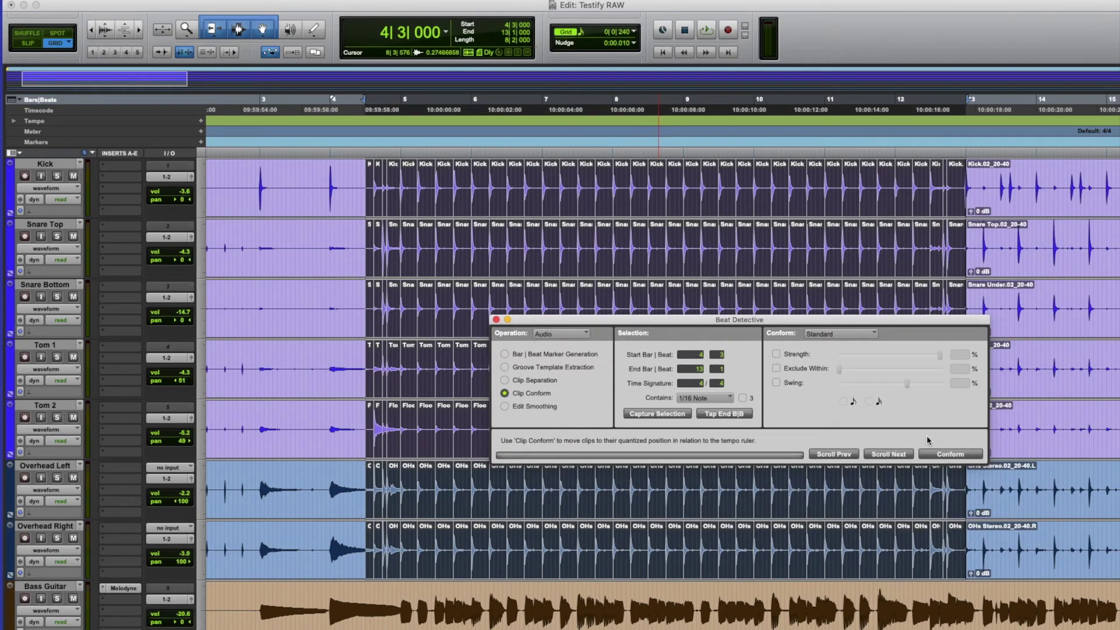
left_click(953, 454)
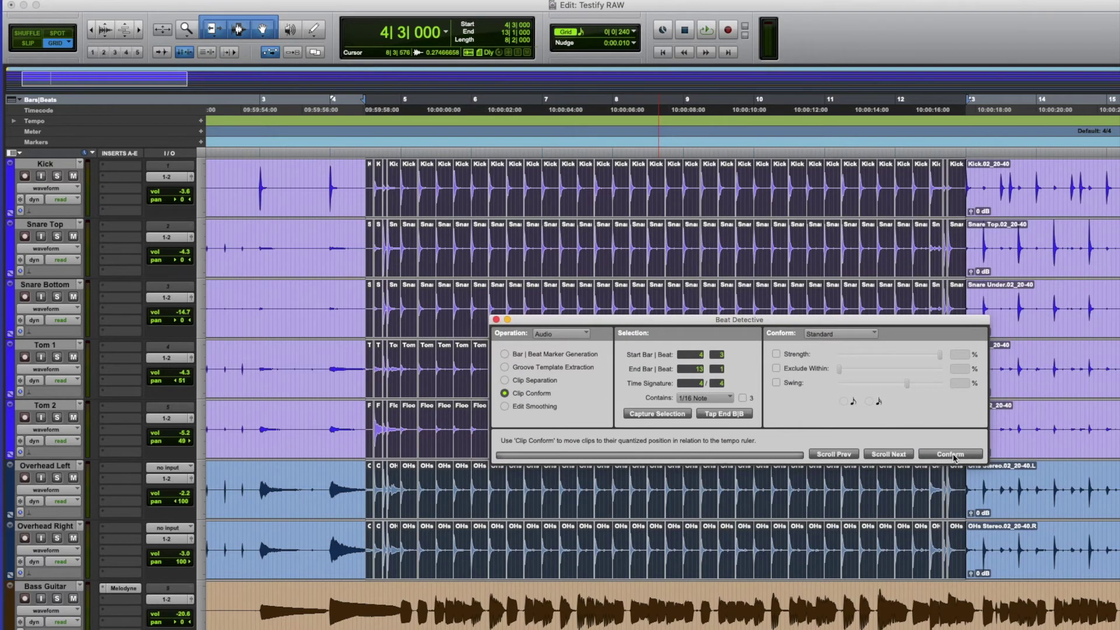
left_click(139, 30)
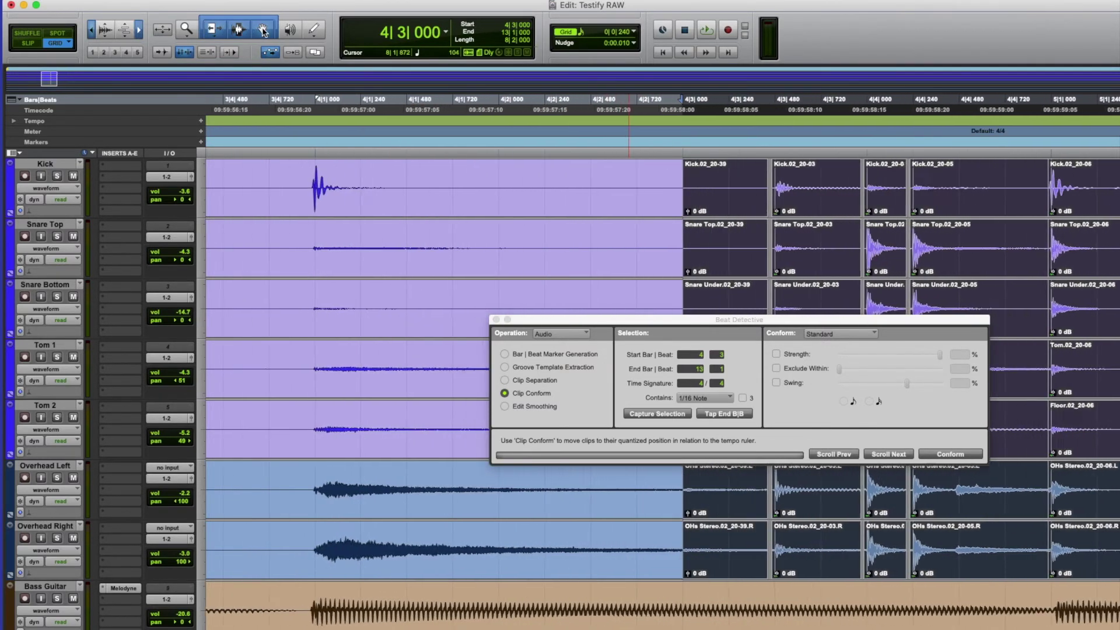
Step: Play back the conformed drum clips with Beat Detective moved out of the way
left_click_drag(706, 319, 503, 293)
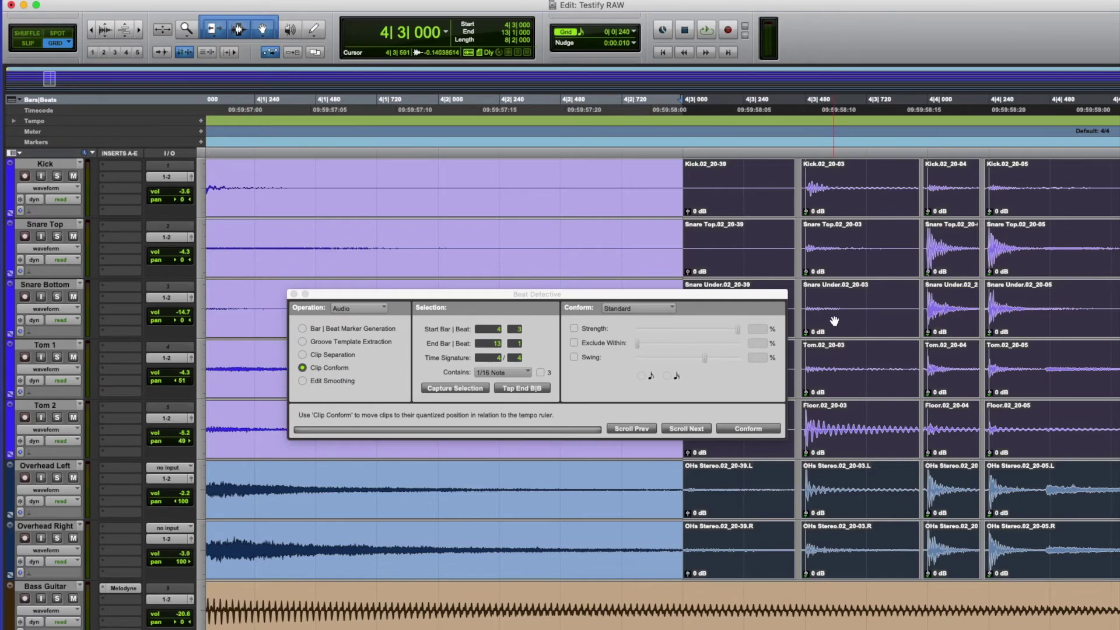
scroll(832, 322, "right", 10)
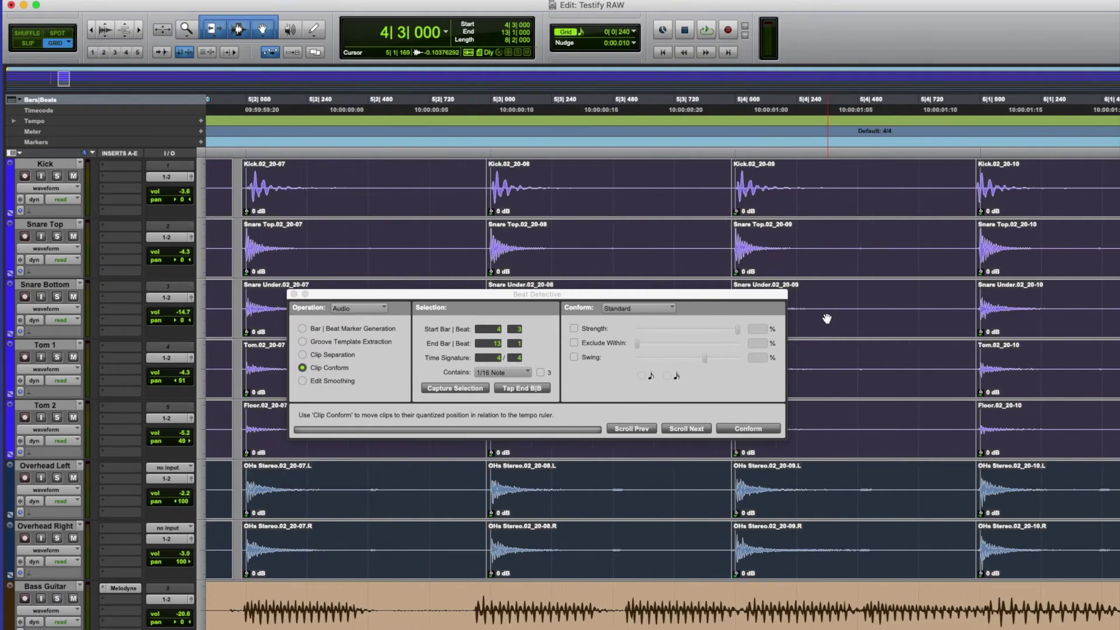
scroll(826, 318, "left", 10)
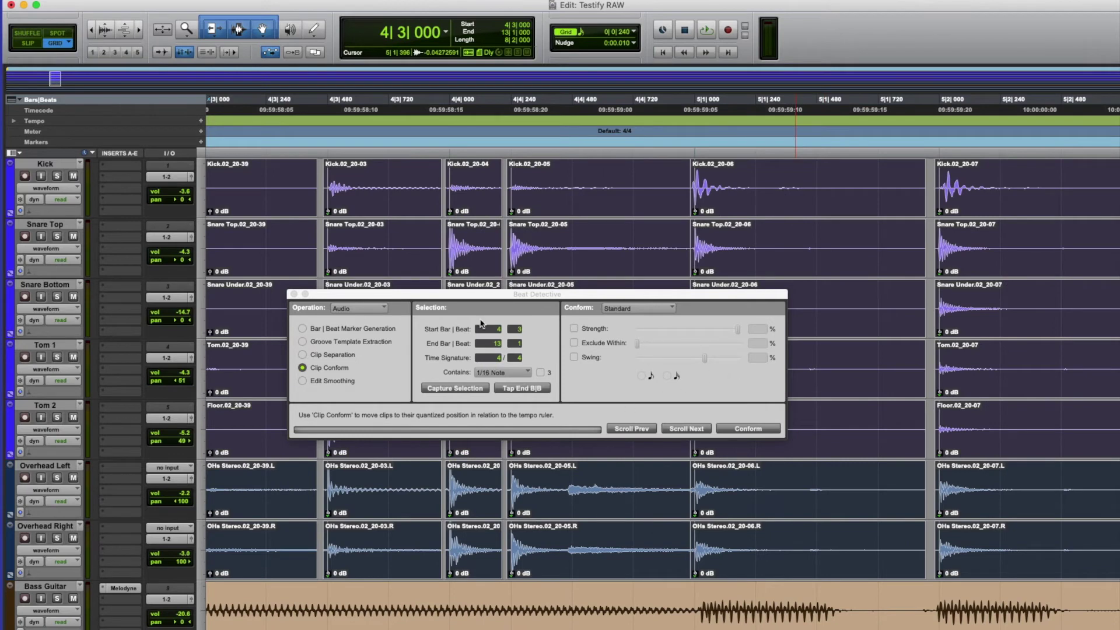
key("space")
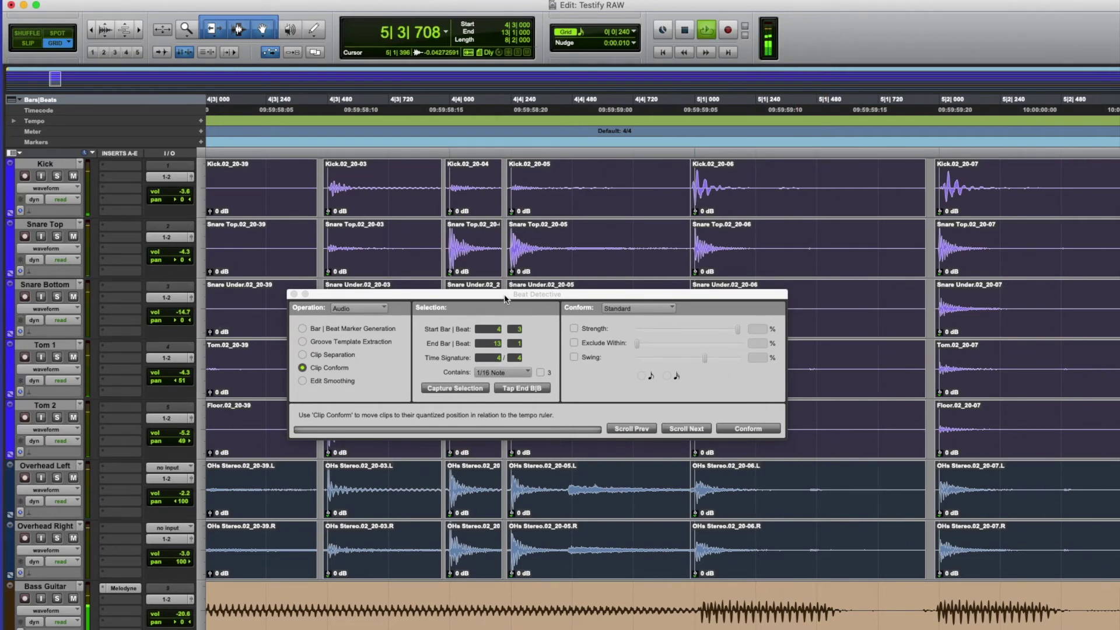
left_click_drag(505, 298, 621, 238)
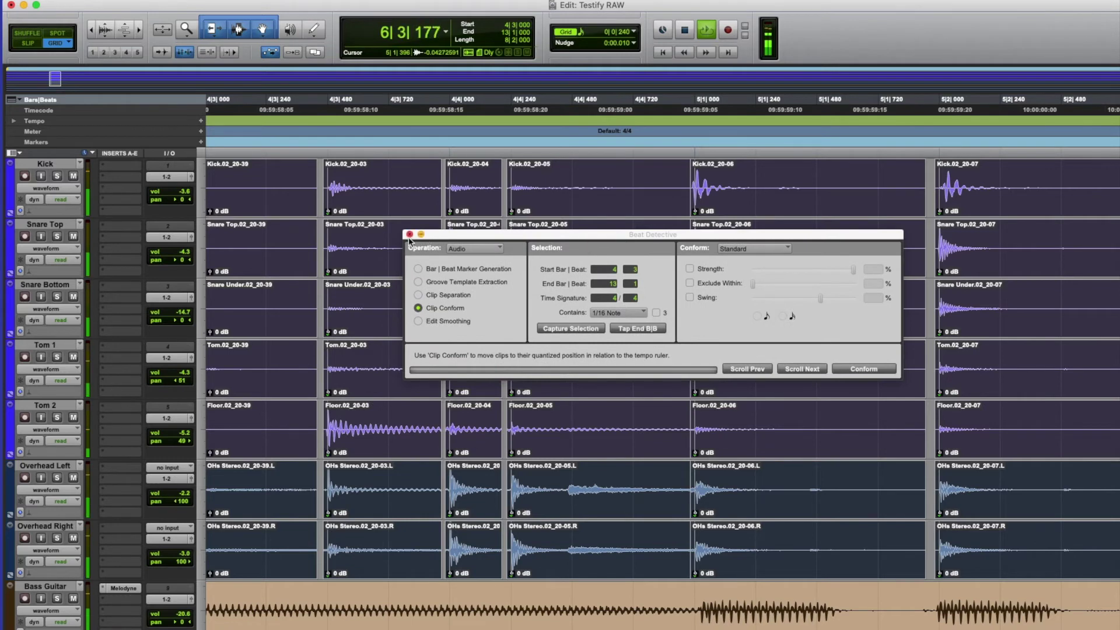
left_click_drag(411, 236, 565, 255)
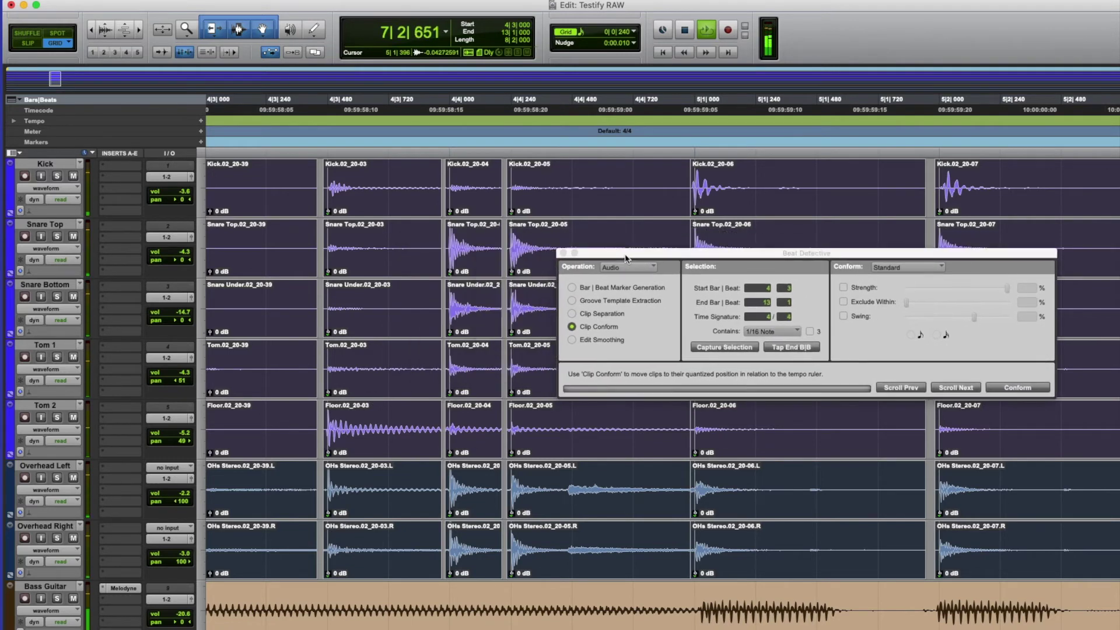
Step: Stop playback and zoom out to show bars 4–16 of the edited drums
key("super+bracketleft")
key("super+bracketleft")
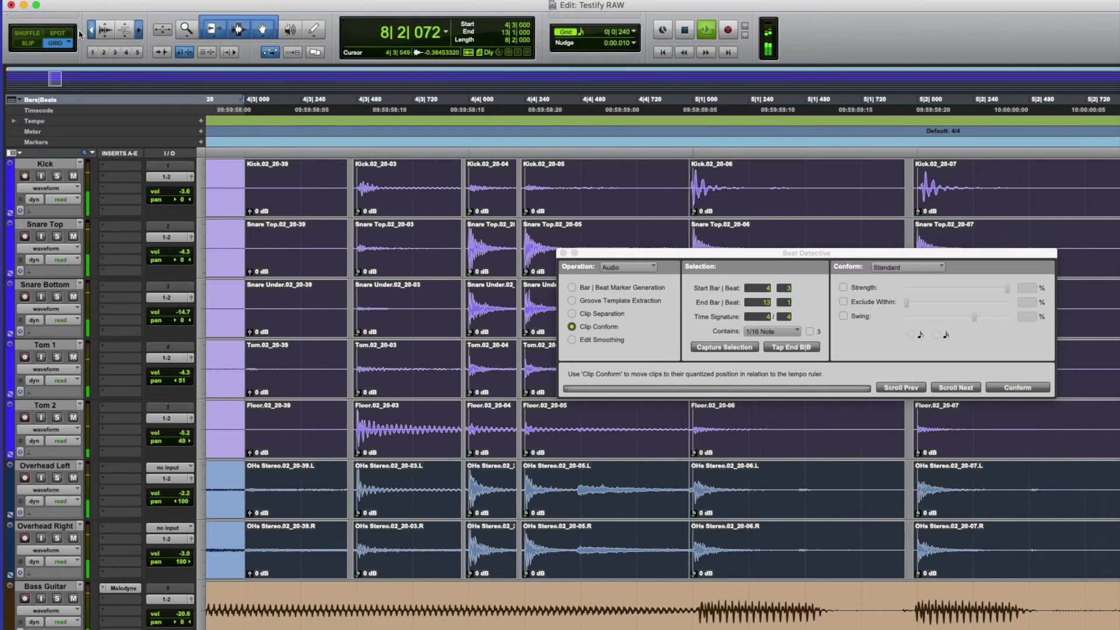
key("super+bracketleft")
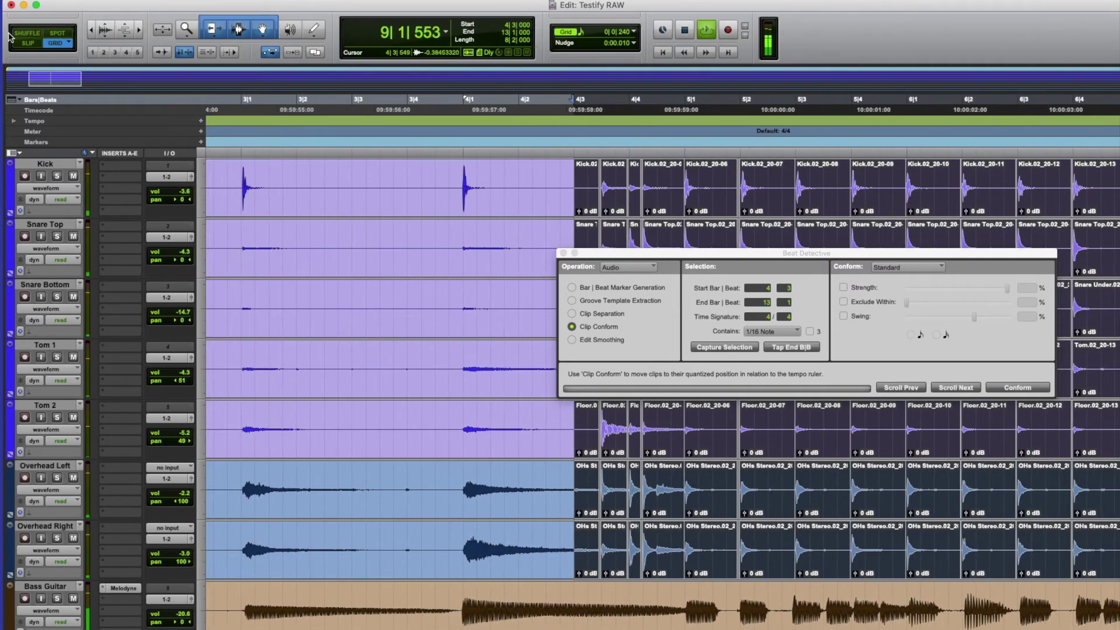
scroll(807, 502, "right", 15)
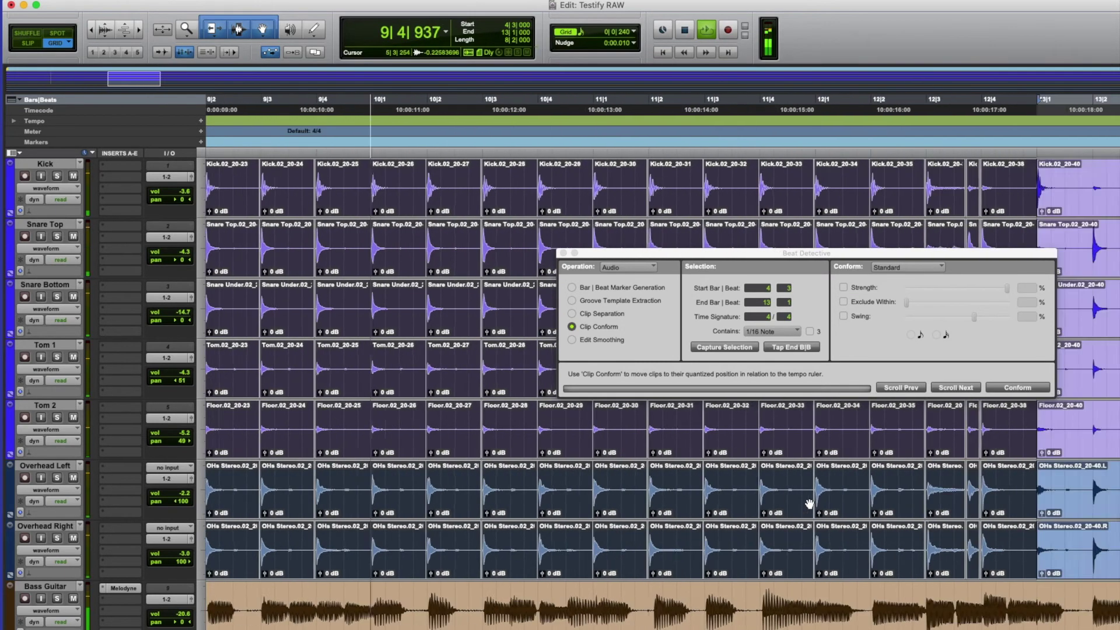
key("space")
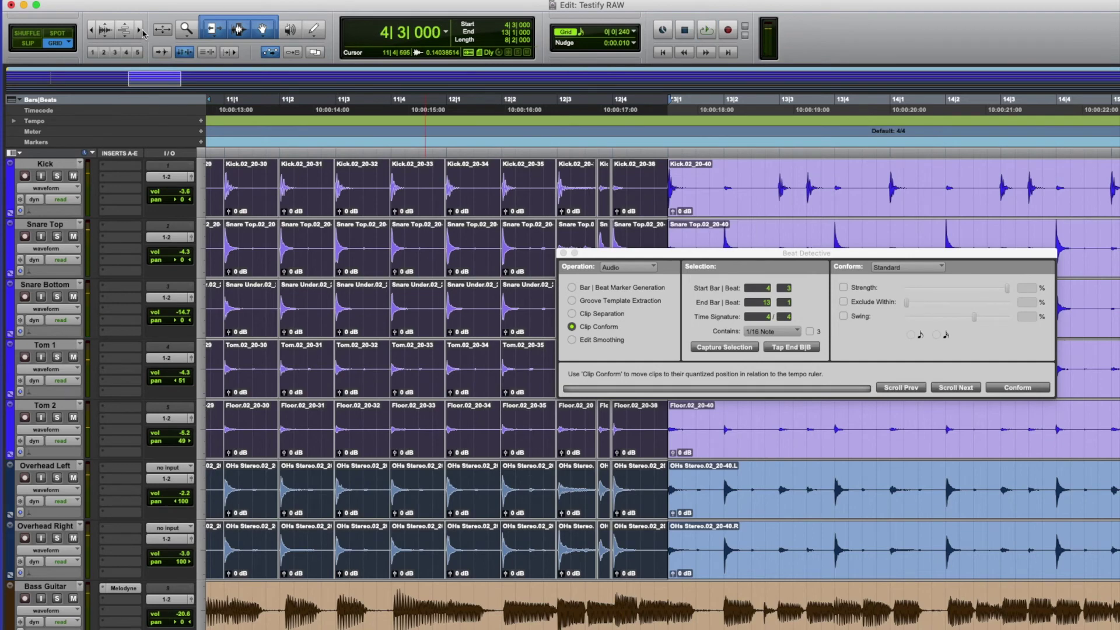
left_click(91, 31)
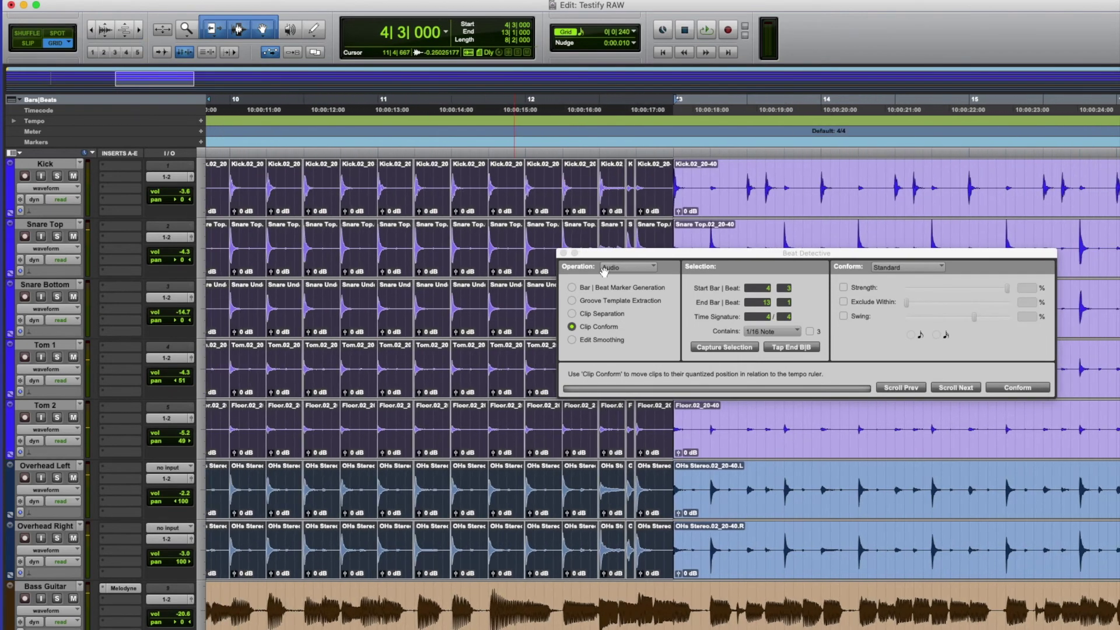
left_click_drag(683, 255, 839, 236)
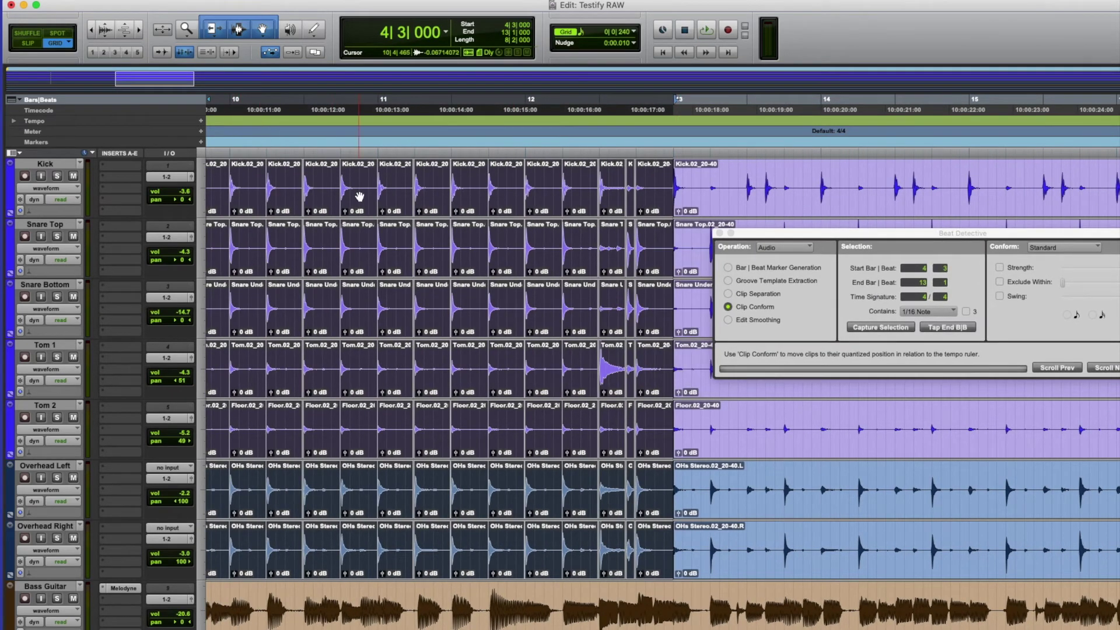
scroll(360, 197, "right", 2)
scroll(359, 196, "left", 15)
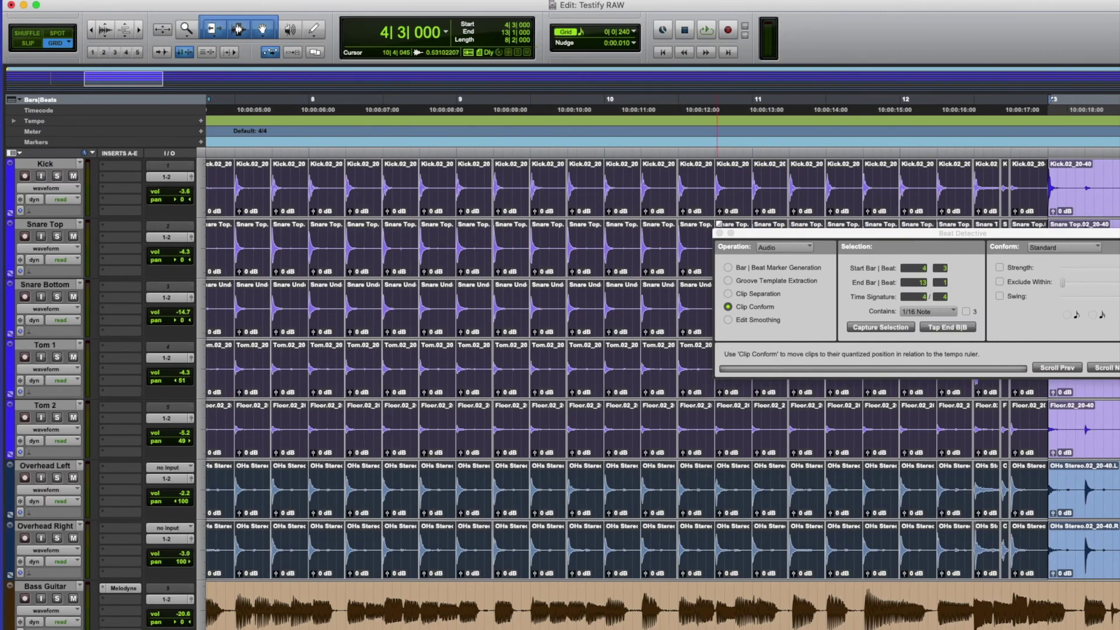
left_click(92, 30)
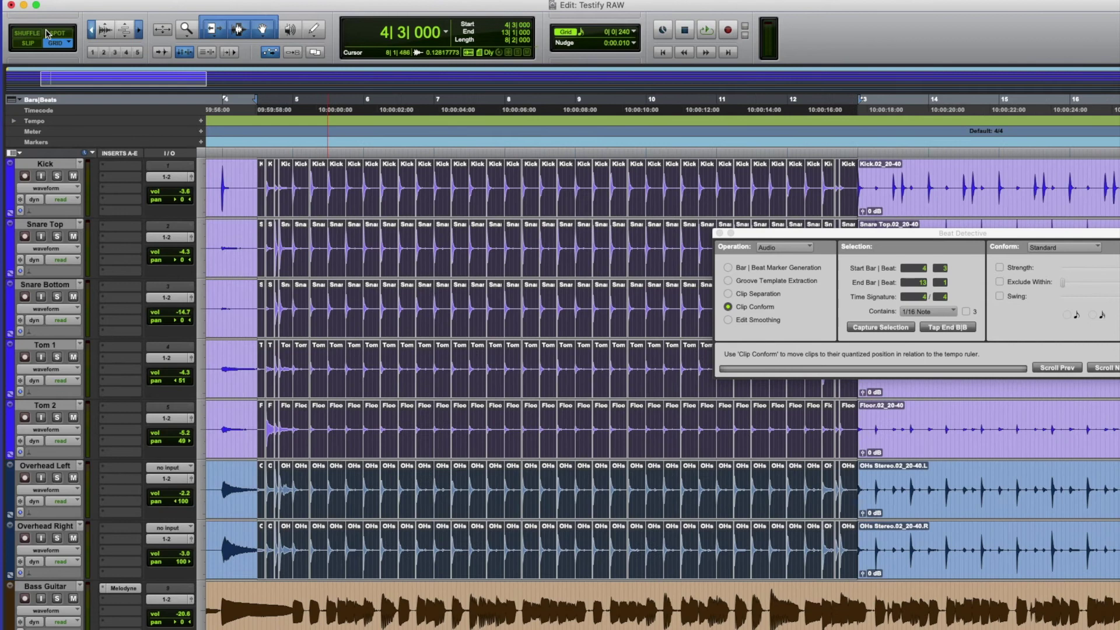
Step: Move the Beat Detective window toward the right edge and bring up Batch Fades
left_click_drag(862, 269, 1026, 287)
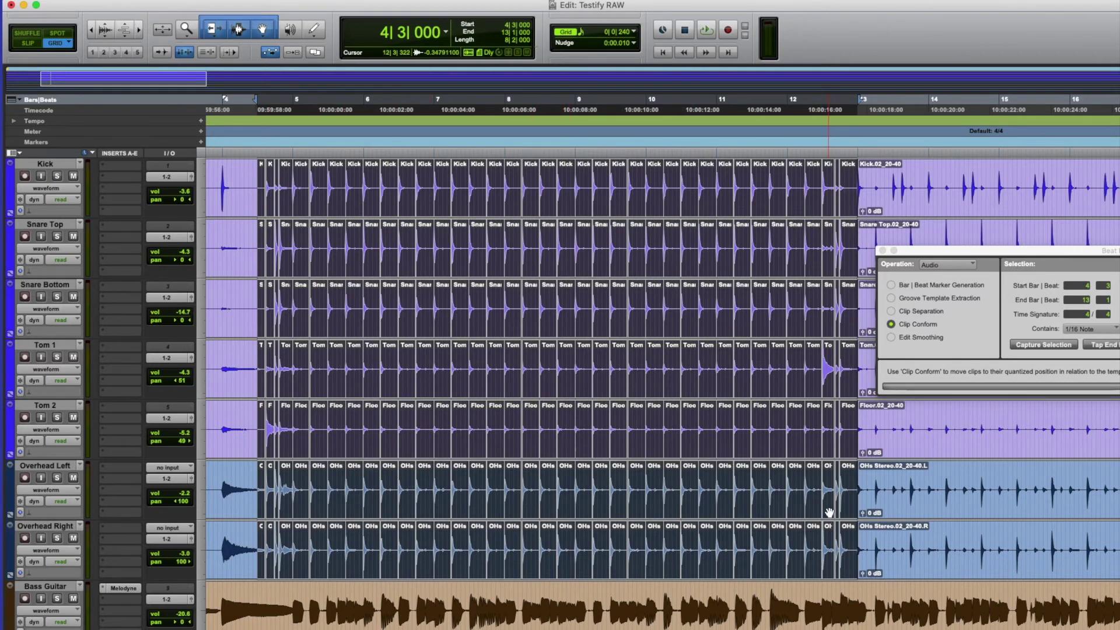
key("super+f")
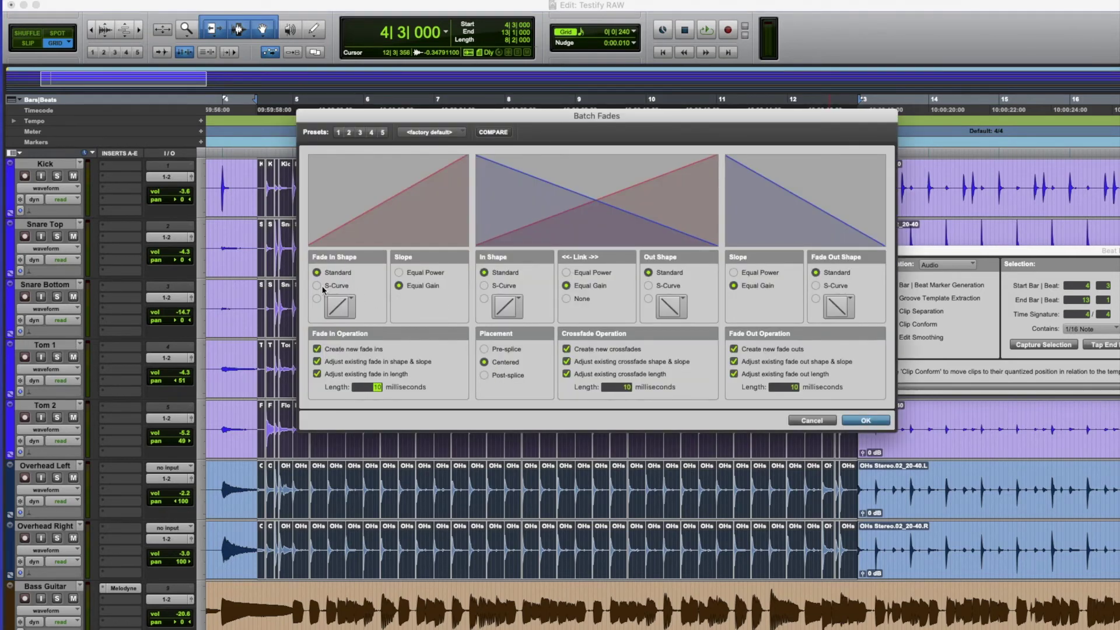
Step: Apply 10 ms Equal Power fade-ins, crossfades and fade-outs to all the split drum clips
left_click(400, 273)
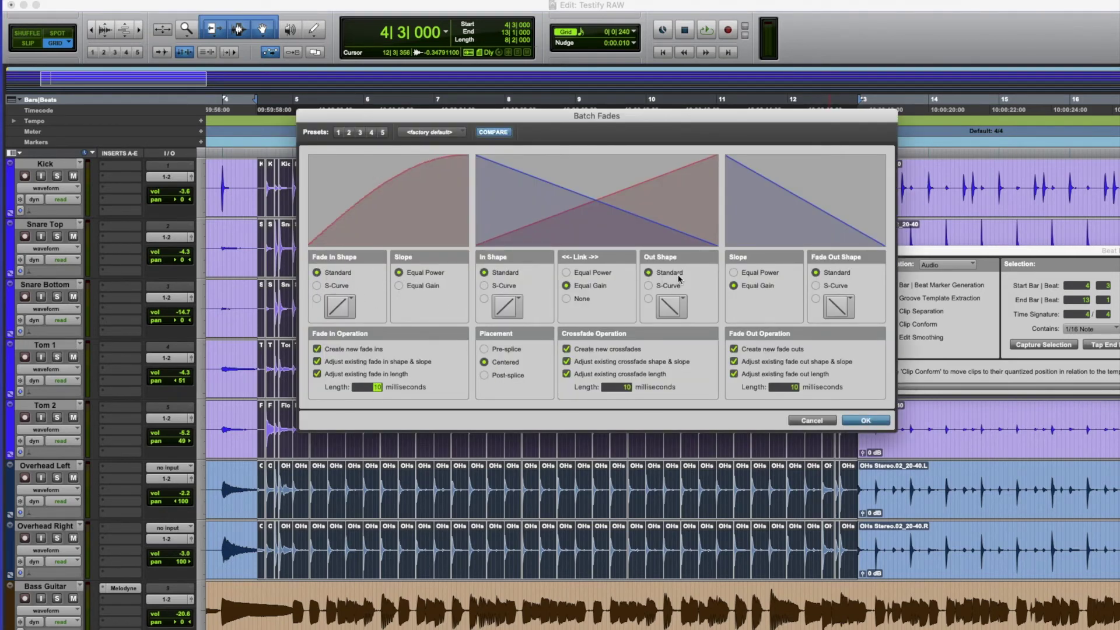
left_click(567, 273)
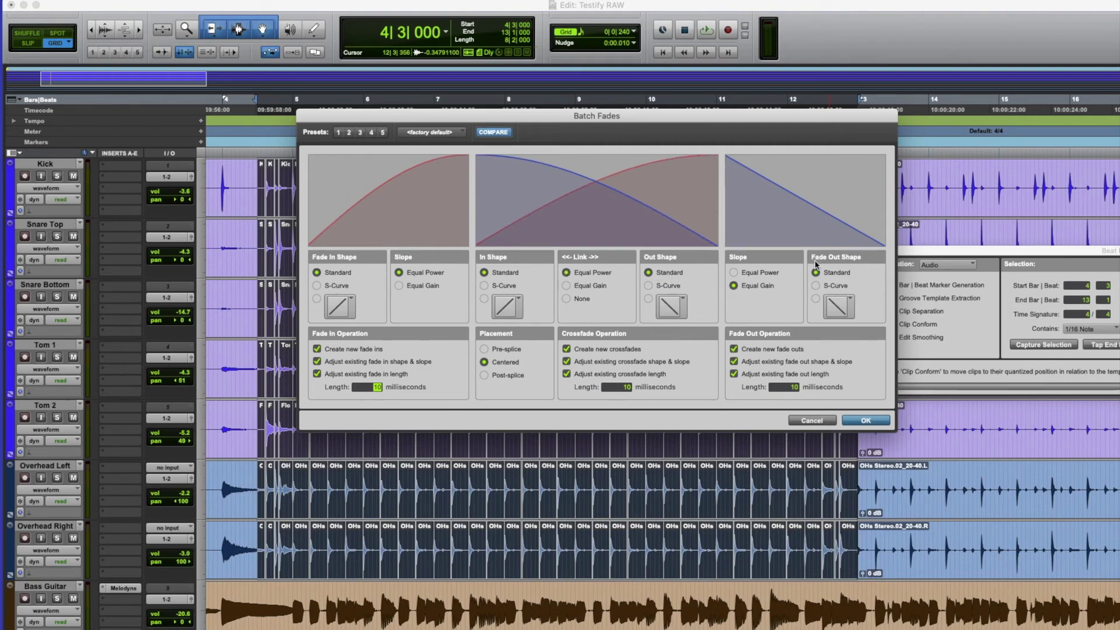
left_click(734, 273)
left_click_drag(568, 123, 803, 141)
left_click(903, 412)
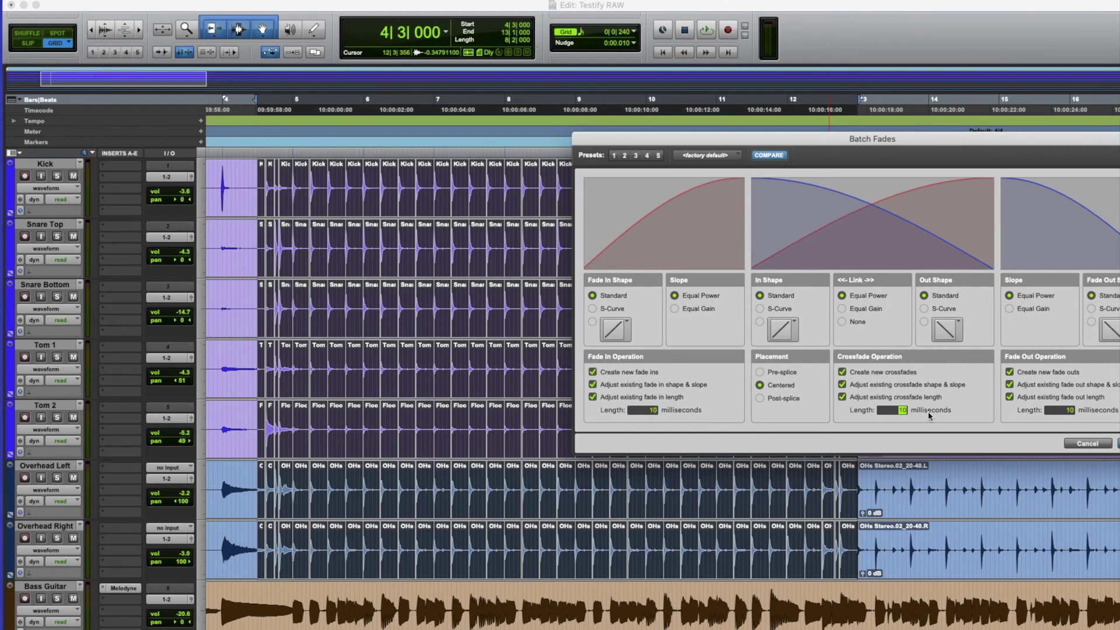
left_click_drag(854, 142, 849, 171)
left_click_drag(995, 166, 889, 143)
left_click(1050, 447)
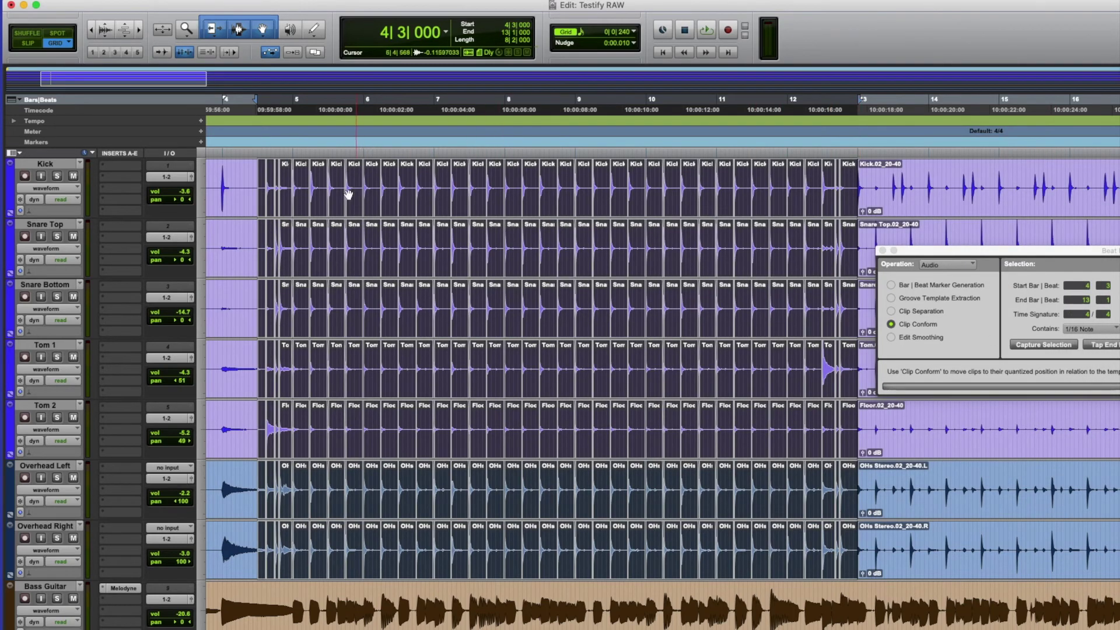
Step: Audition the faded drums from 6|3|480, then select 4|2|240 to 13|1|720 on Kick through Overhead Right
key("space")
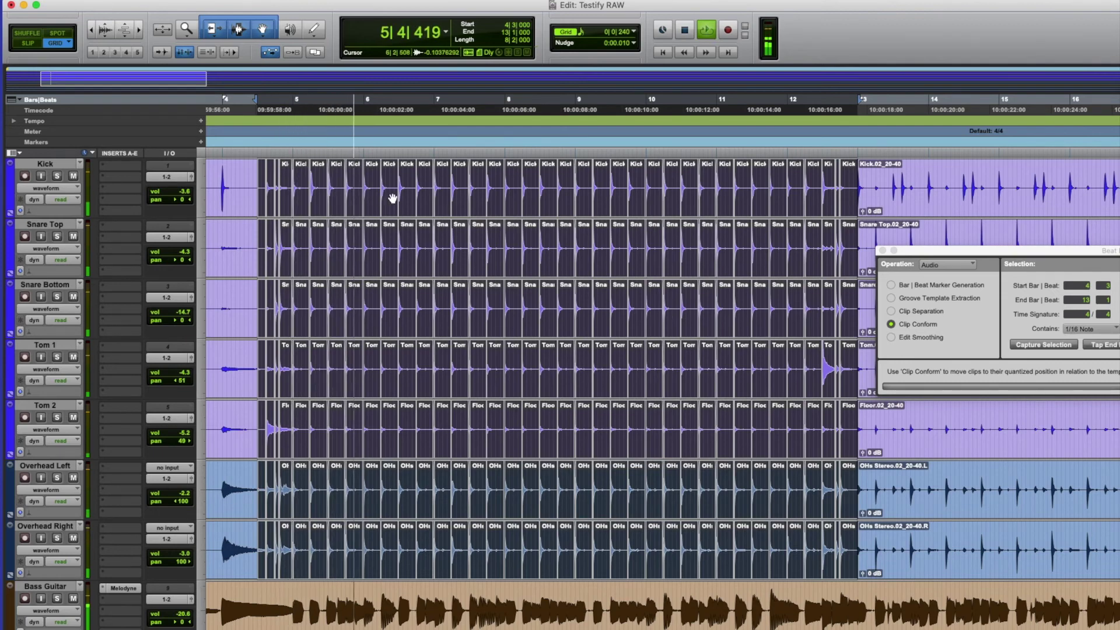
key("space")
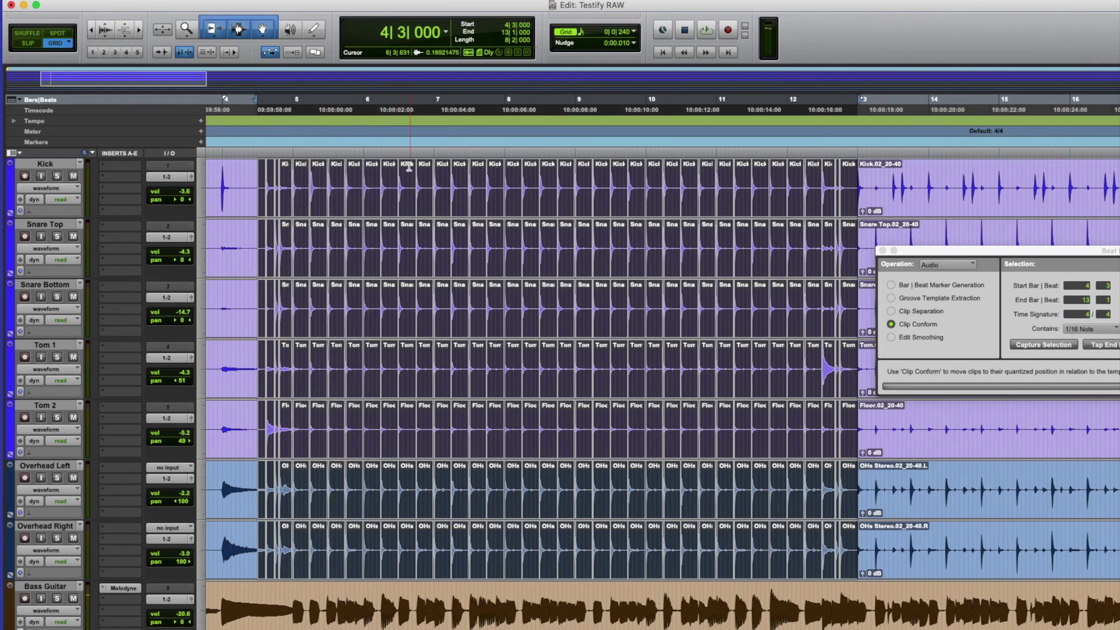
left_click(411, 159)
key("space")
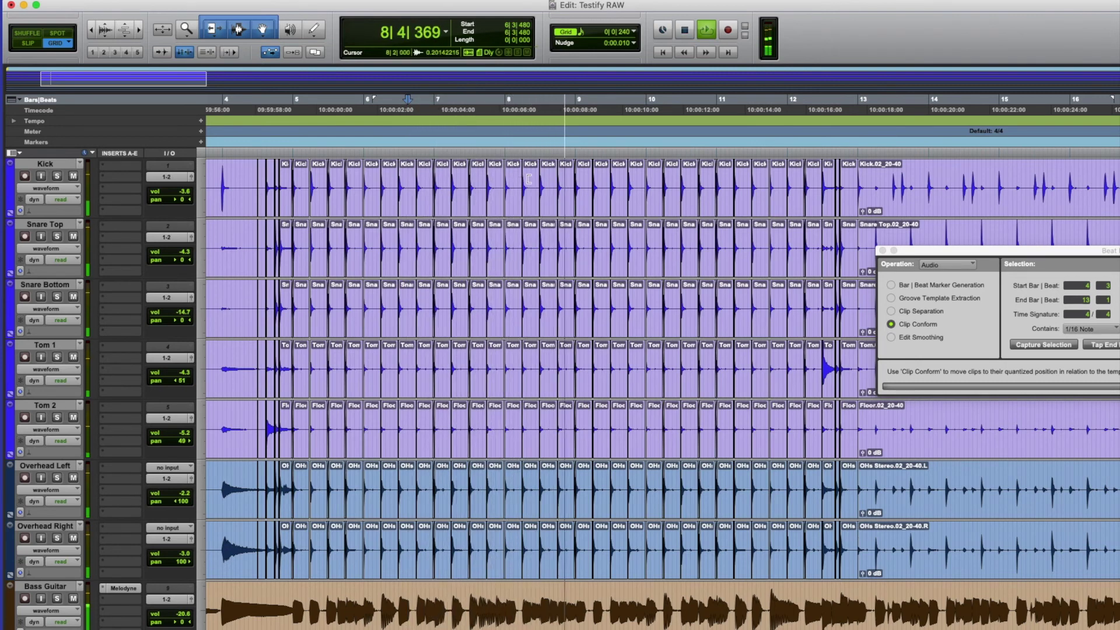
key("space")
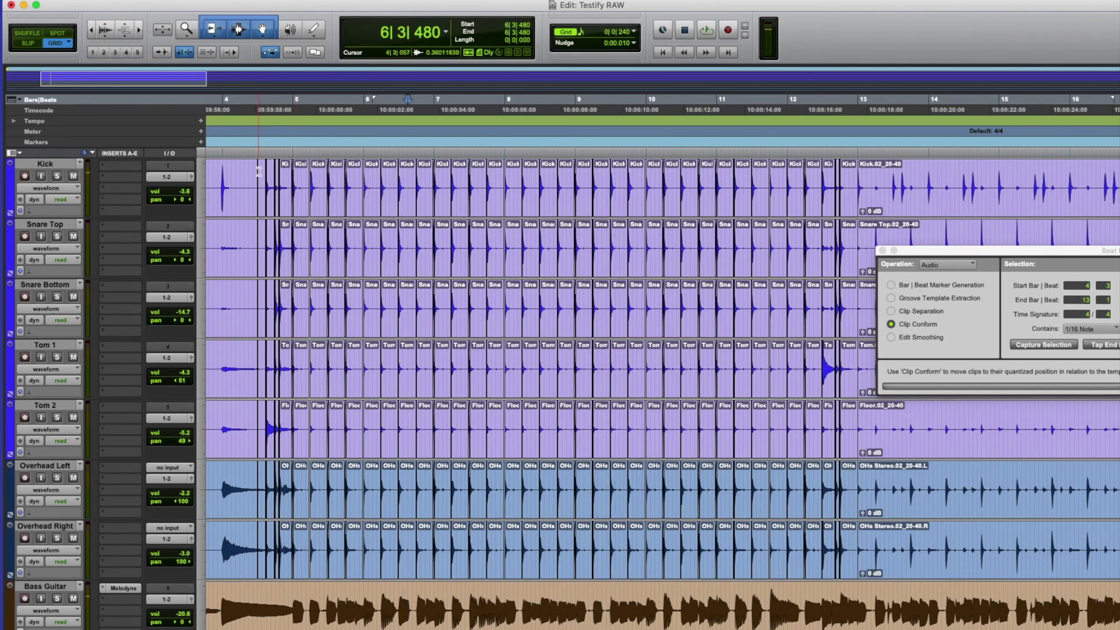
left_click_drag(244, 171, 880, 567)
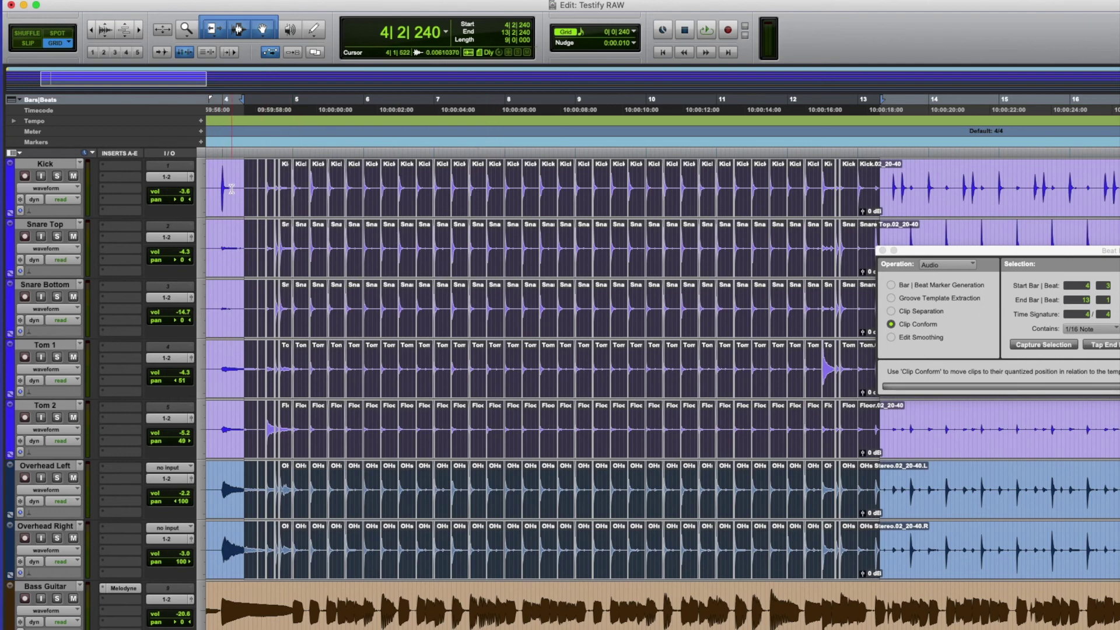
Step: Consolidate each drum track's bar 4–13 clips into one clip, such as Kick_02 and Snare Top_02
left_click(119, 2)
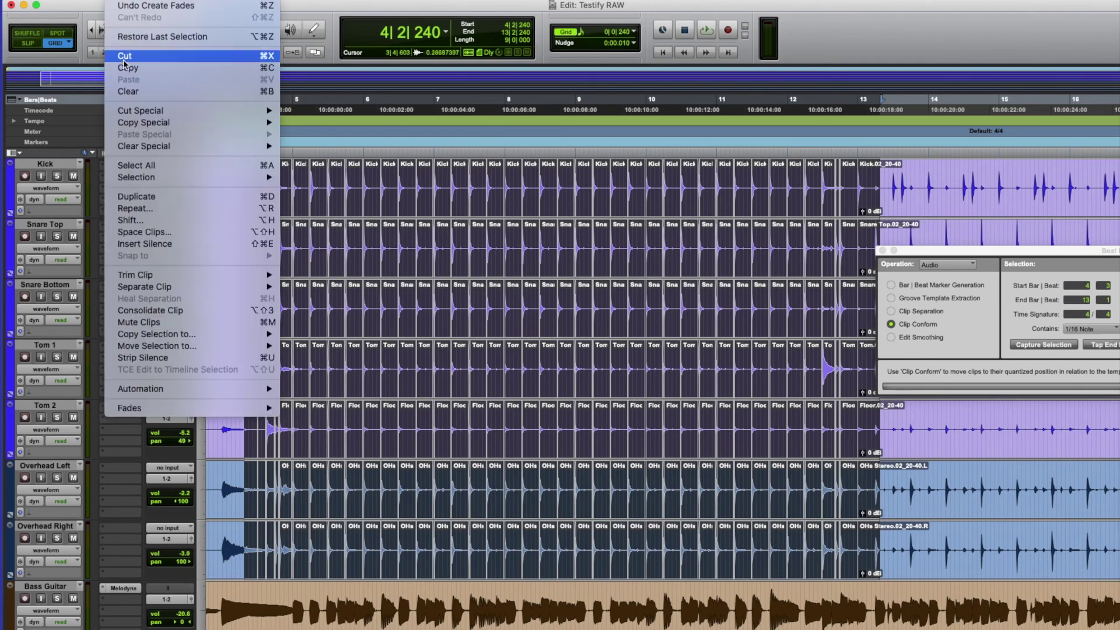
left_click(150, 310)
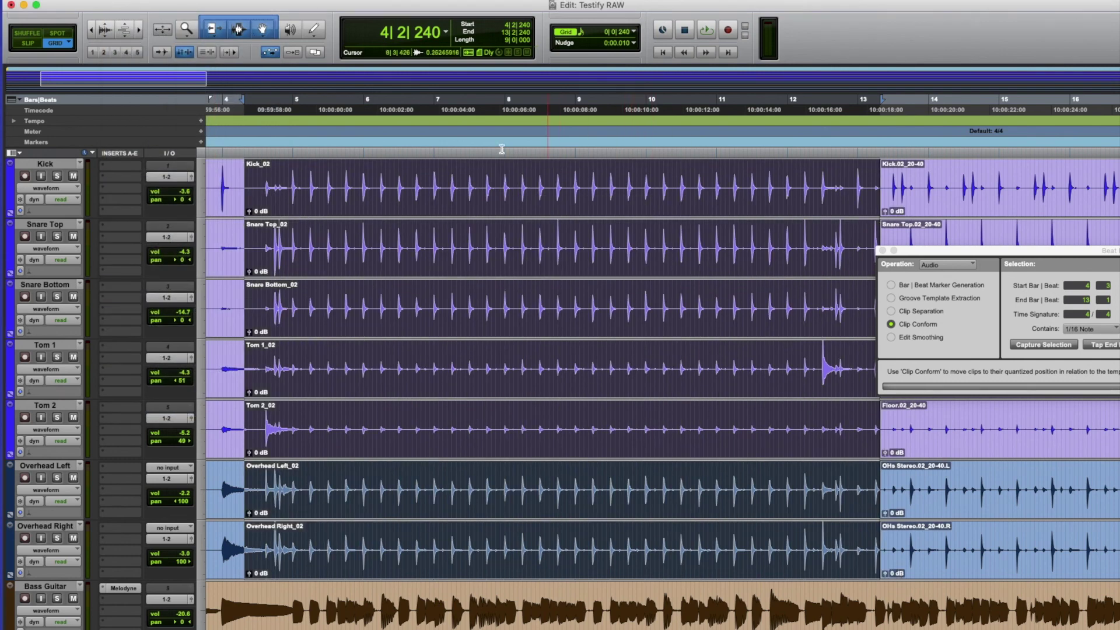
left_click(140, 30)
Step: Zoom into the consolidated drum clips and scroll through bars 5–7 to check hits sit on the sixteenth grid
left_click(140, 30)
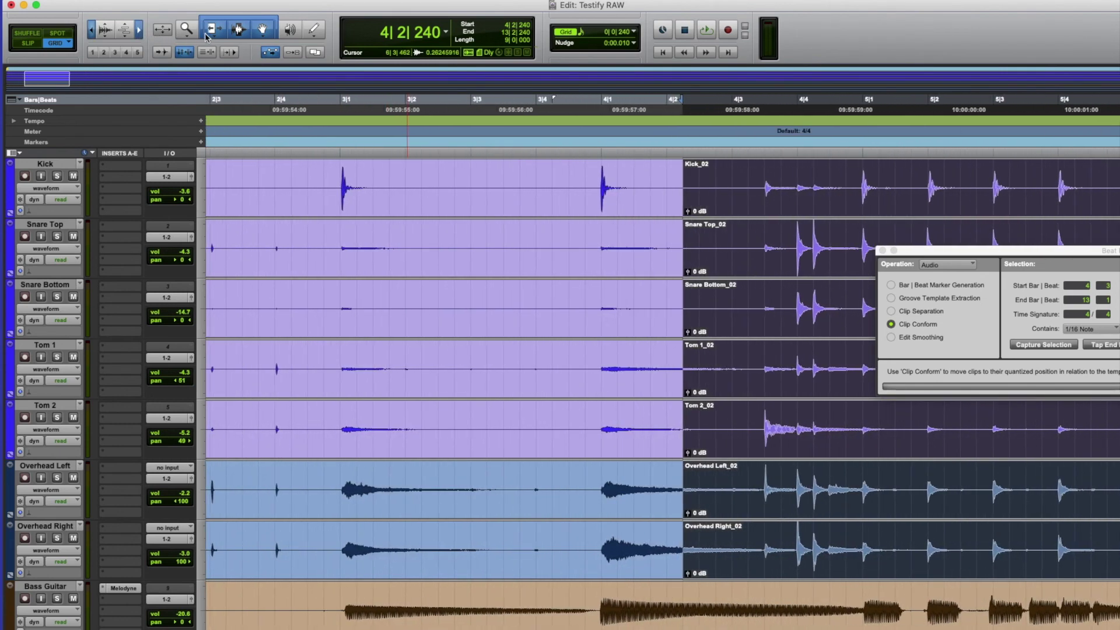
scroll(733, 332, "up", 5)
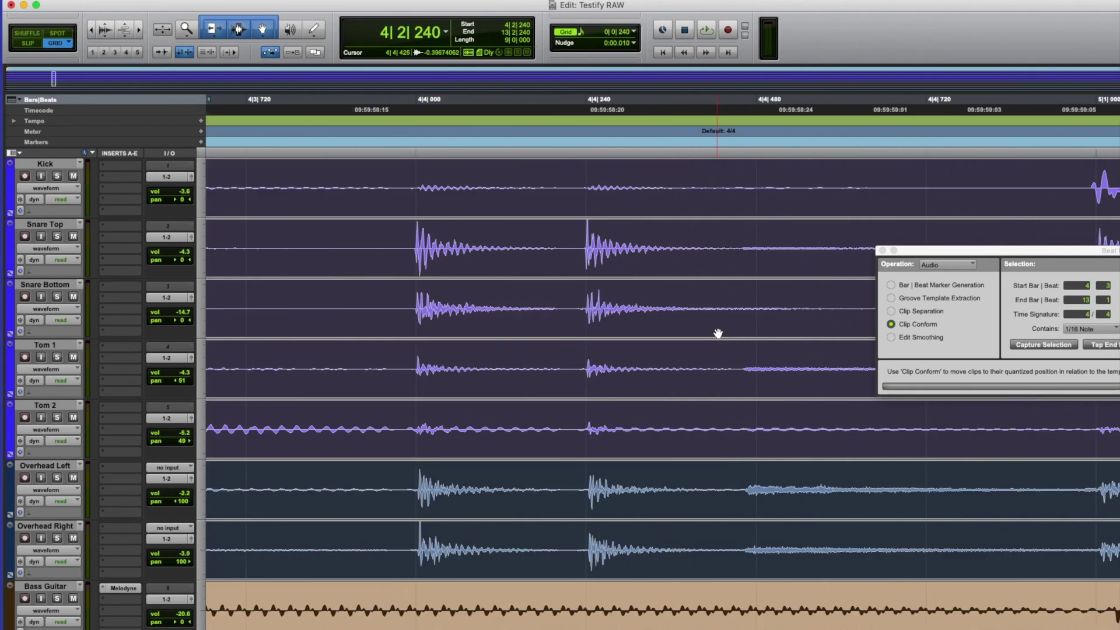
left_click(91, 29)
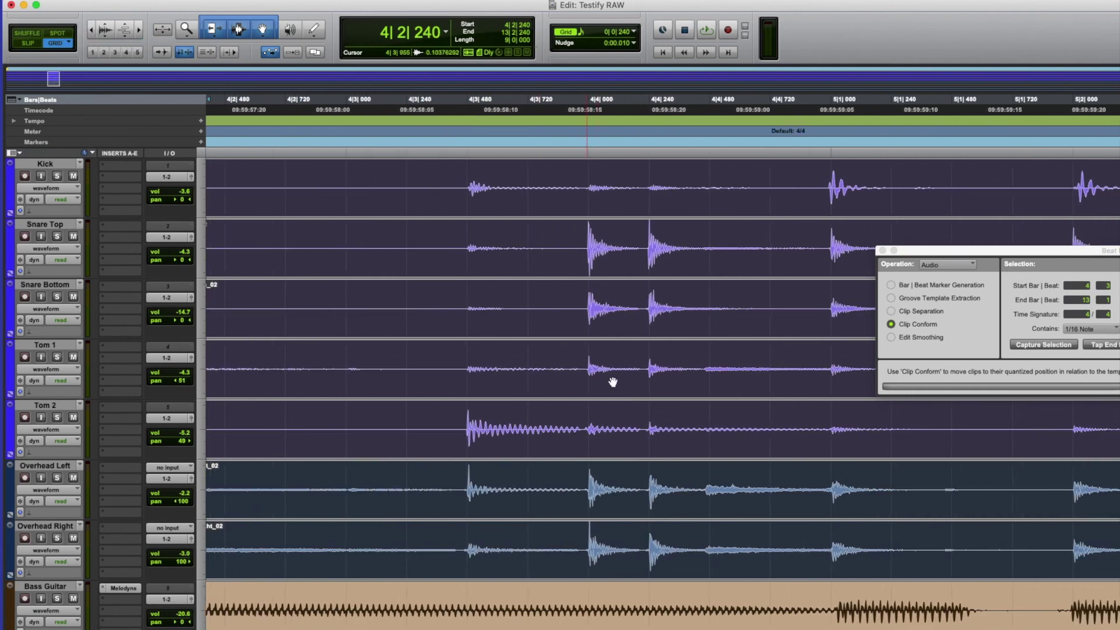
scroll(648, 385, "right", 3)
scroll(641, 382, "right", 15)
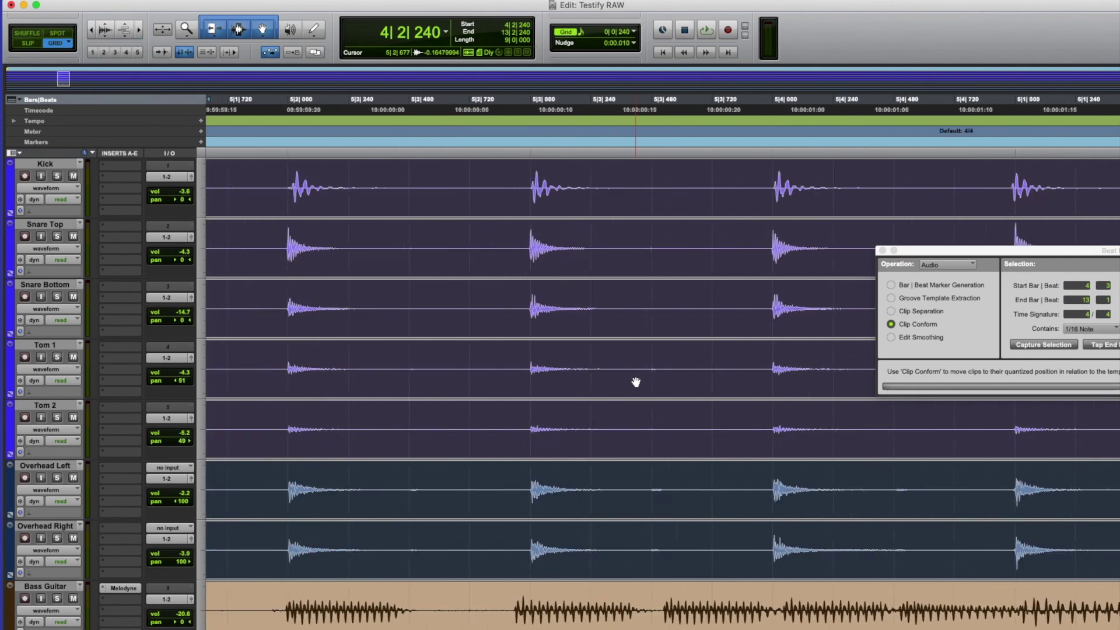
scroll(636, 382, "right", 8)
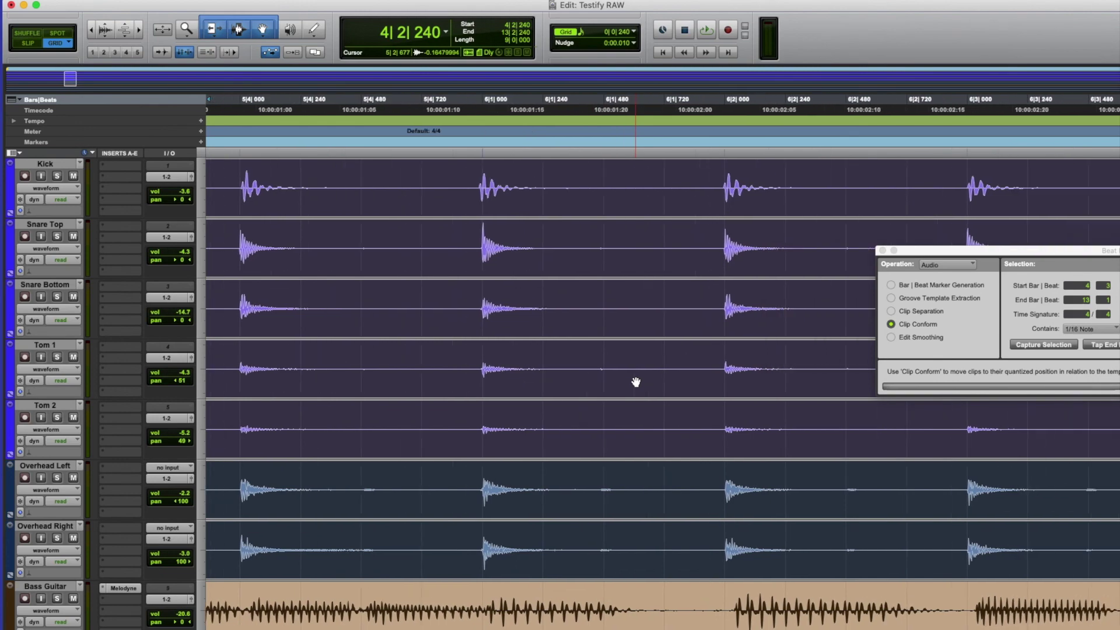
scroll(636, 382, "right", 8)
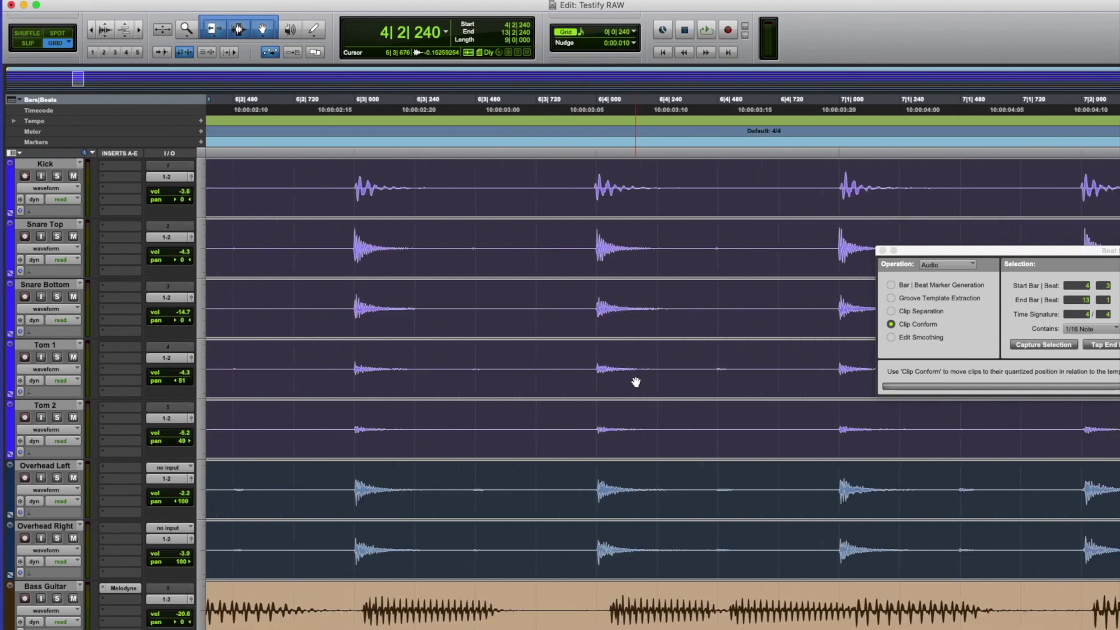
scroll(636, 382, "right", 3)
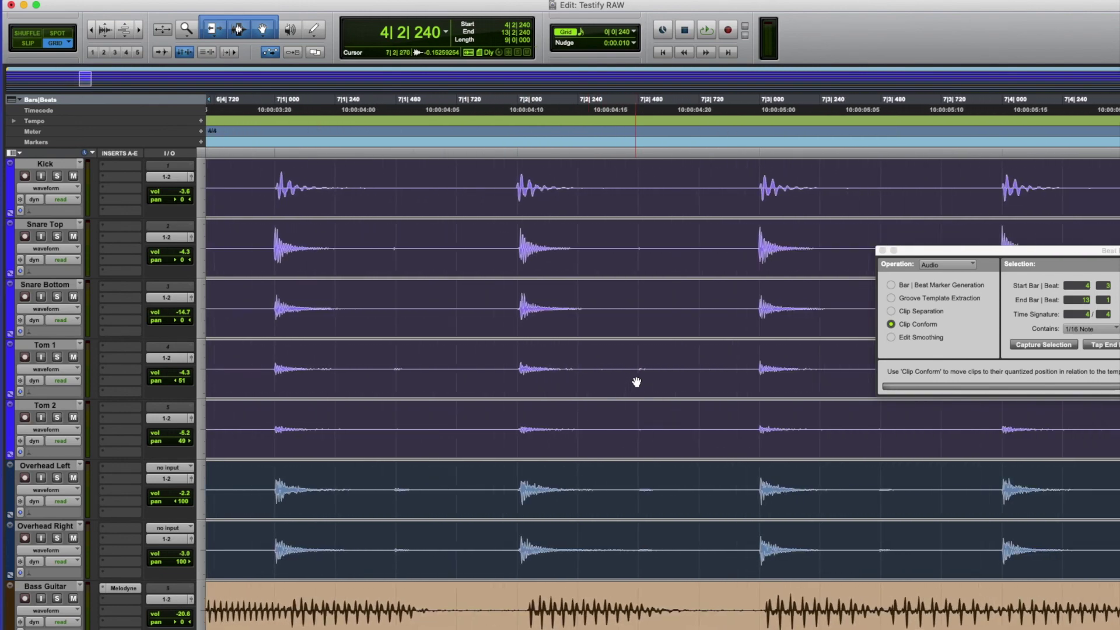
left_click_drag(928, 253, 419, 220)
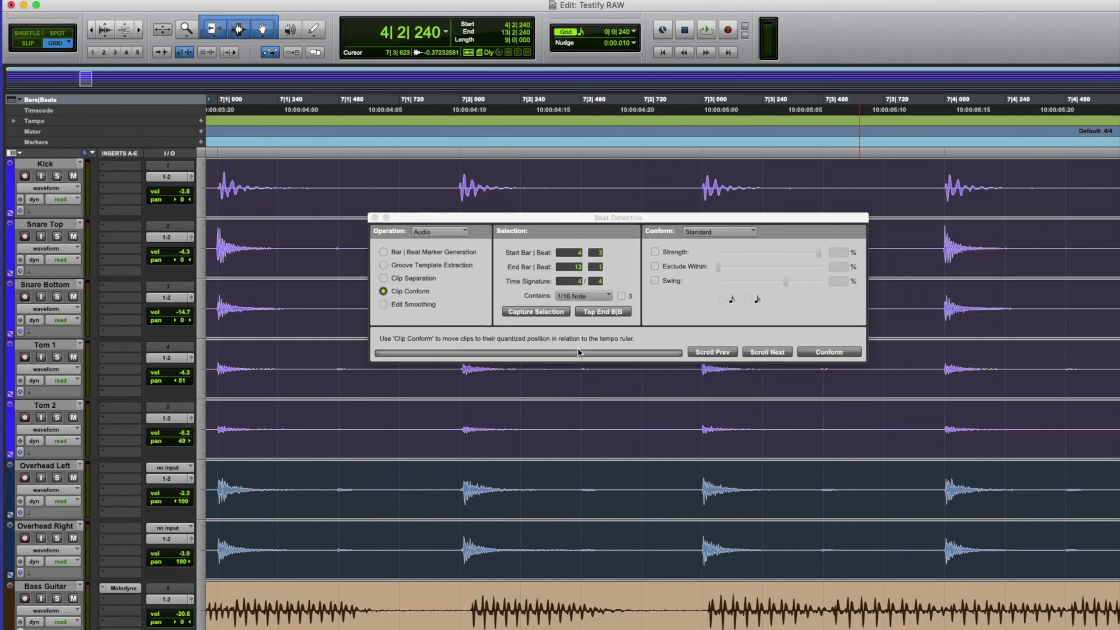